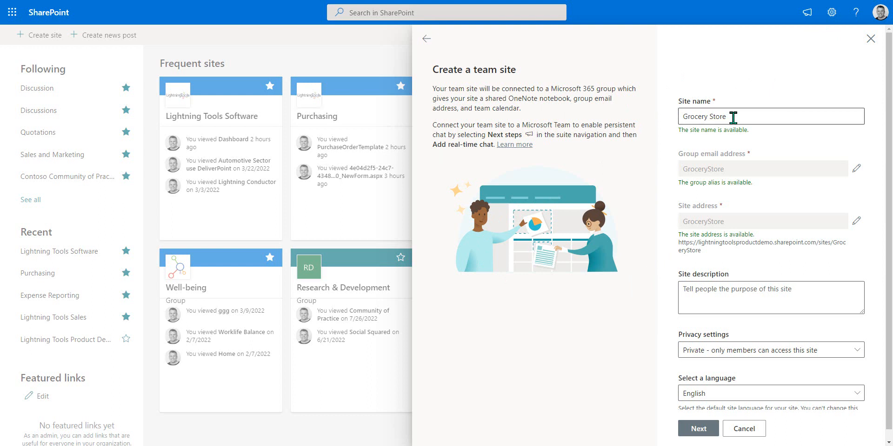
Finish creating the Grocery Store team site, adding Demo User5 and Demo User6 as members.
left_click(688, 429)
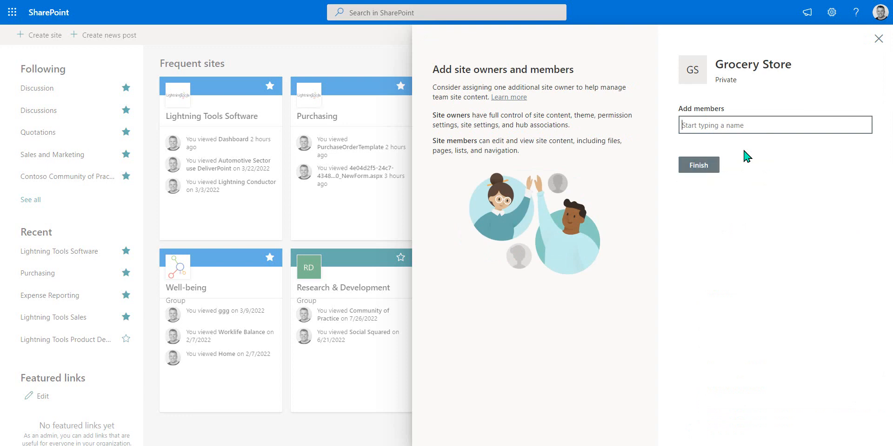
type("demo user")
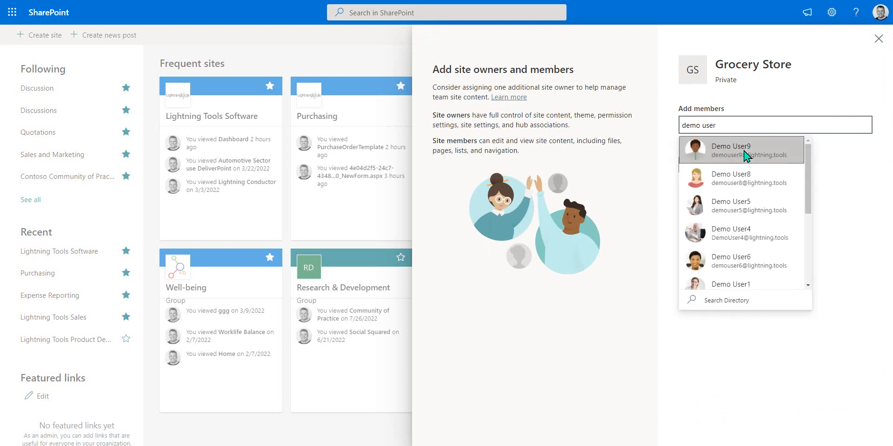
left_click(761, 208)
type("demo")
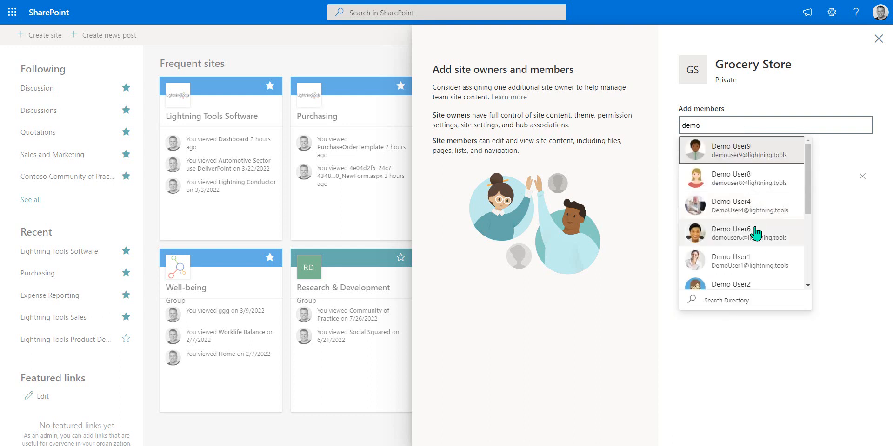
left_click(757, 232)
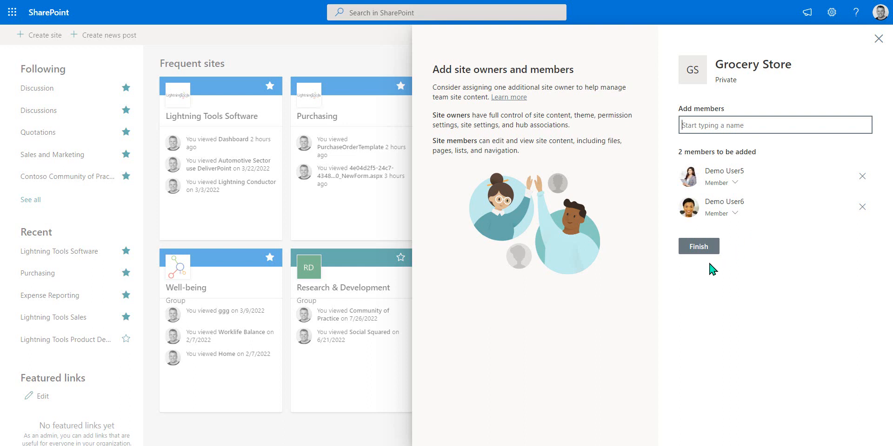
left_click(698, 248)
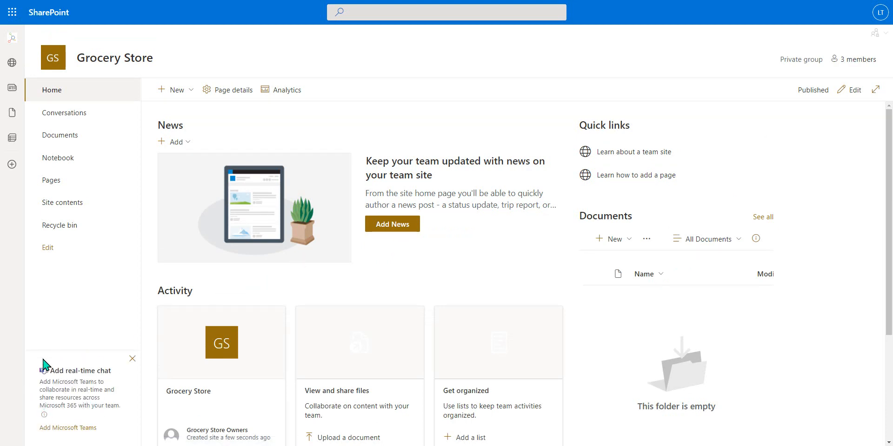
Add Microsoft Teams to the Grocery Store site.
left_click(72, 429)
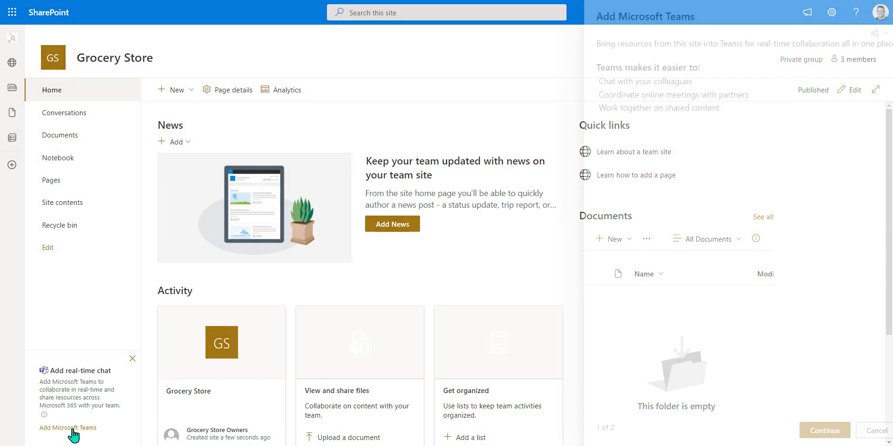
left_click(824, 429)
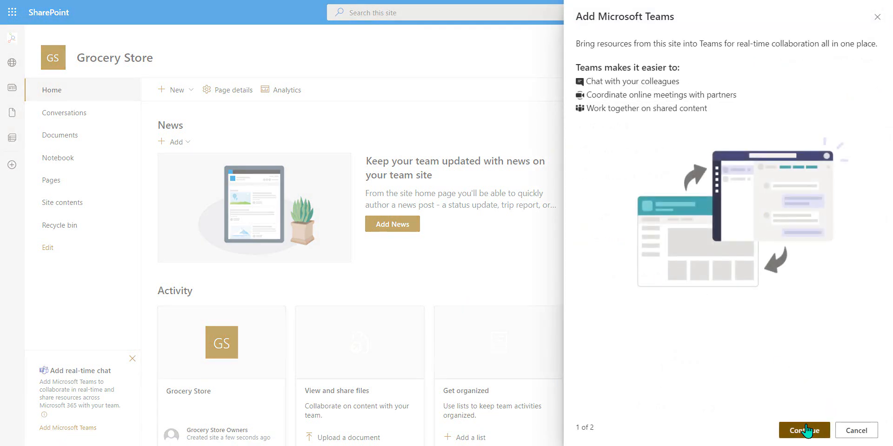
left_click(807, 431)
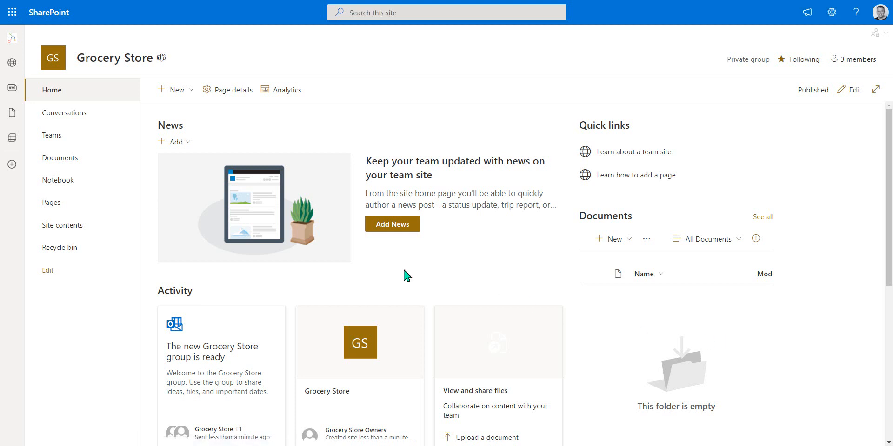
Create a site page from the Blank template and name it Product Discussions.
left_click(832, 14)
left_click(762, 86)
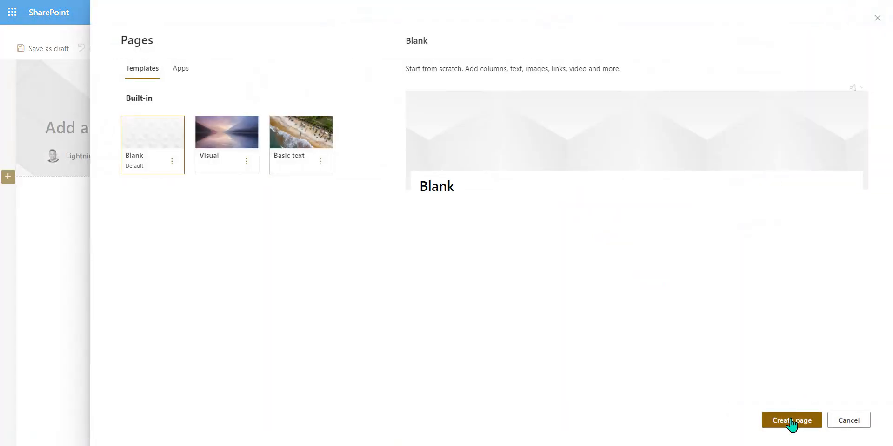
left_click(791, 421)
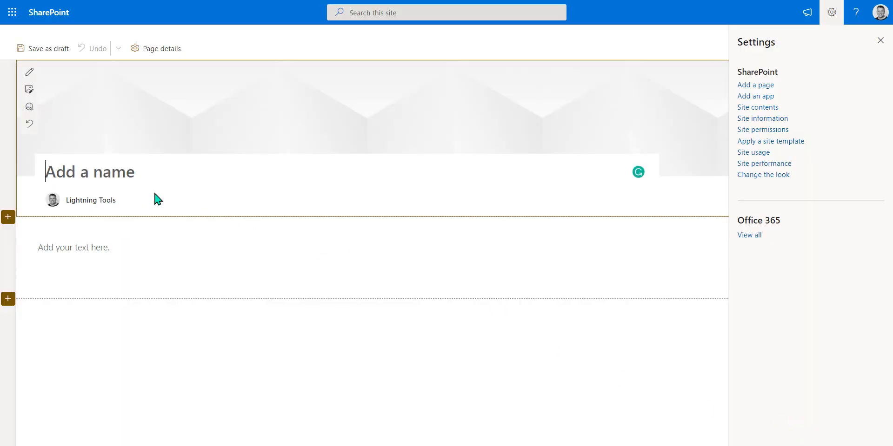
type("Prodi")
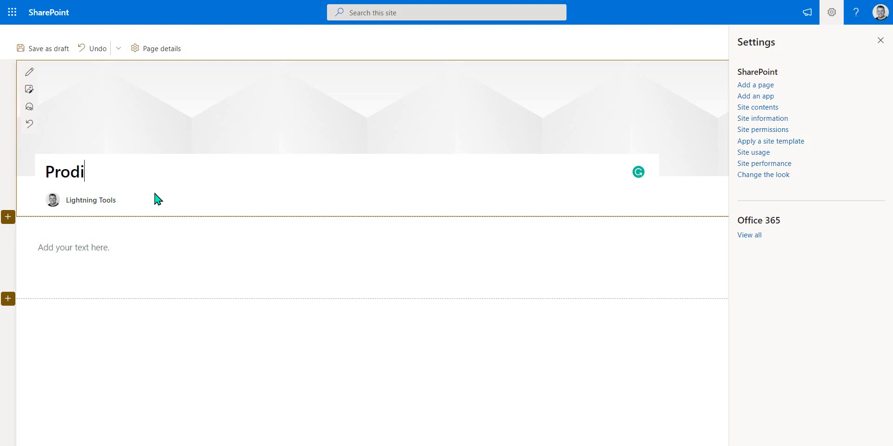
key("BackSpace")
type("uct Discussions")
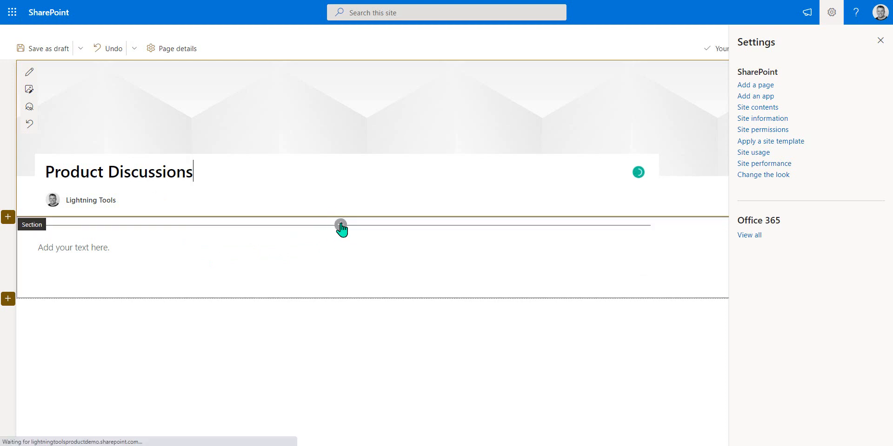
Add the Social Squared Forums web part to the page's empty section and dismiss the site settings.
left_click(341, 225)
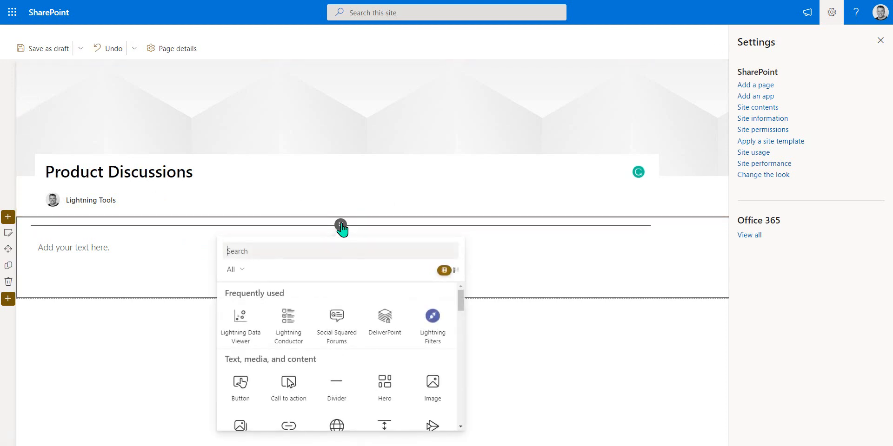
left_click(341, 323)
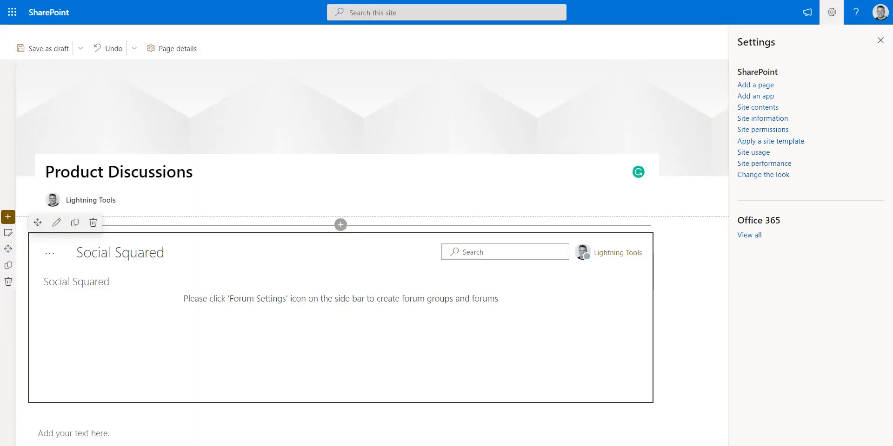
left_click(880, 42)
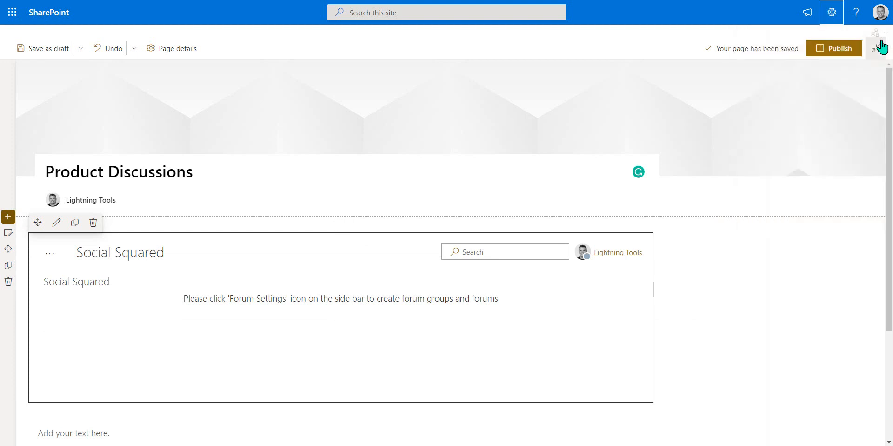
Create a forum group titled Groceries in the Social Squared forum settings.
left_click(50, 254)
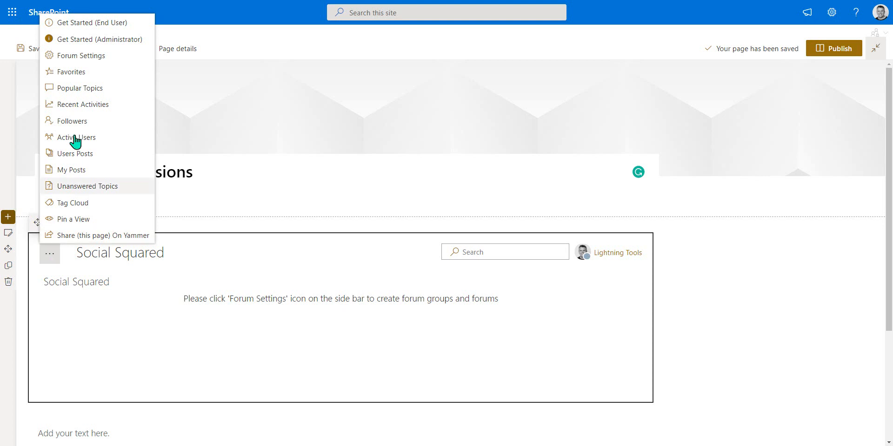
left_click(115, 58)
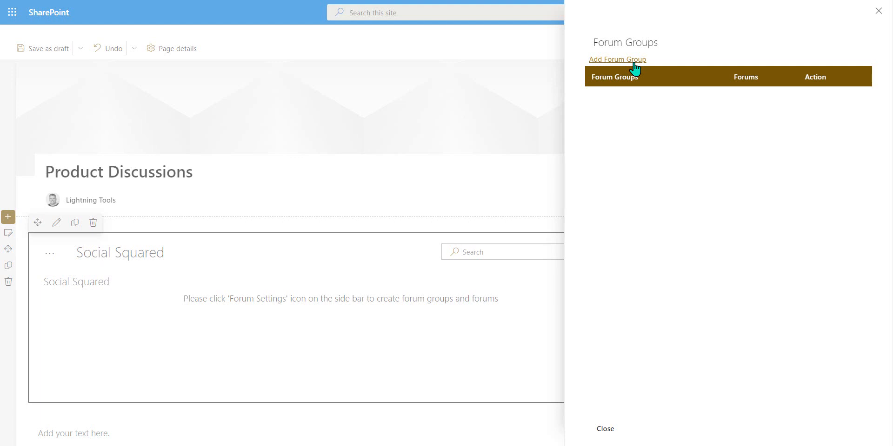
left_click(634, 60)
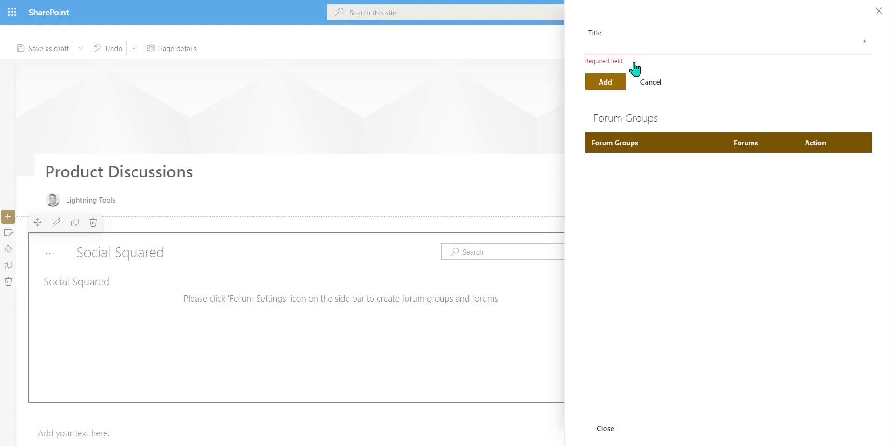
type("Gr")
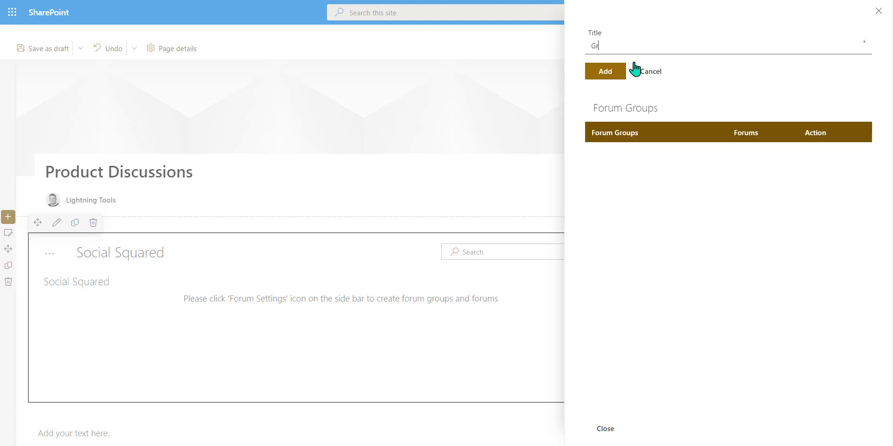
type("oceries")
left_click(610, 75)
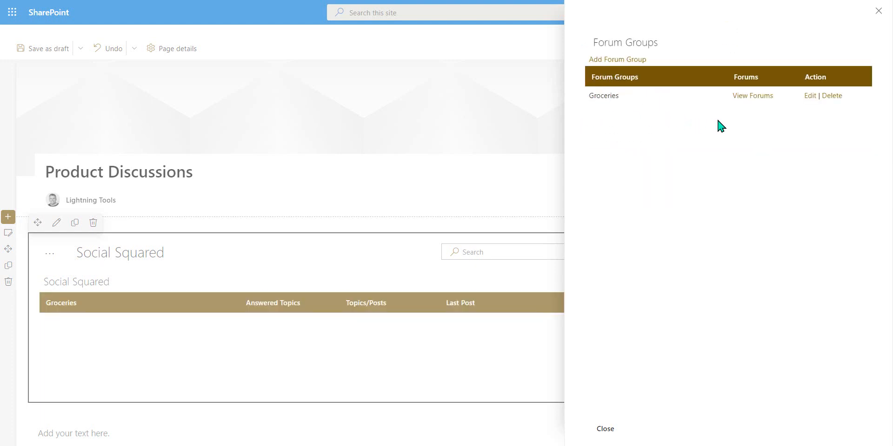
Add a forum titled Fruit & Veg with the description "Questions on Fruit & Veg" to the Groceries group.
left_click(757, 96)
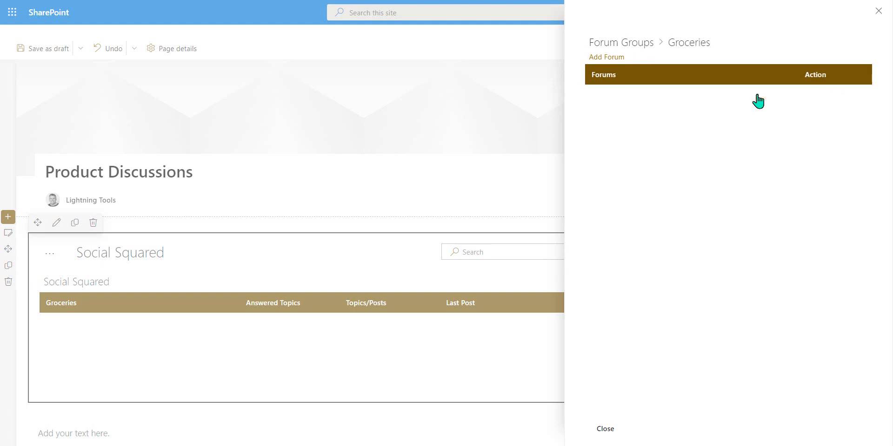
left_click(602, 58)
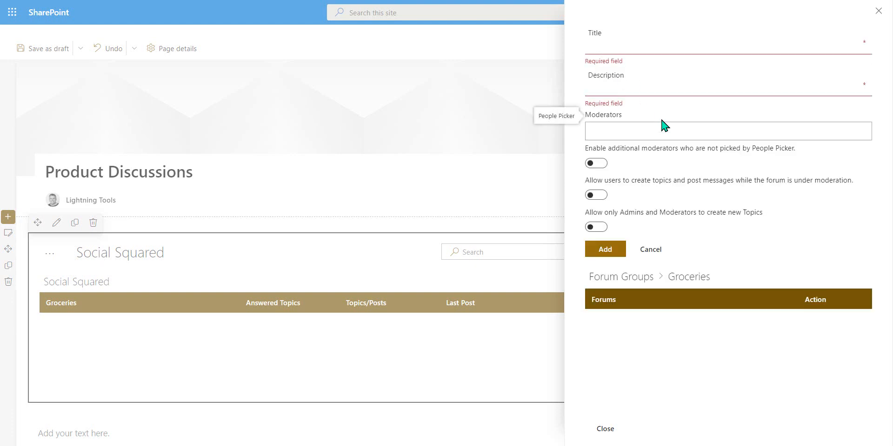
type("Fruit")
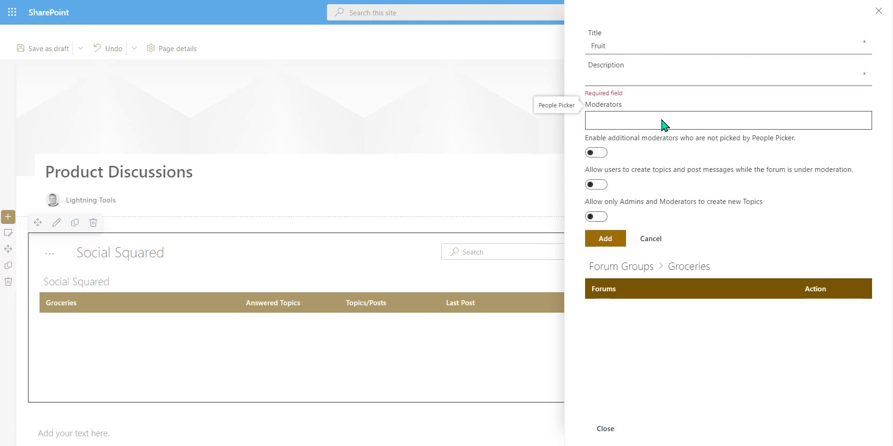
type(" & Veg")
left_click(621, 82)
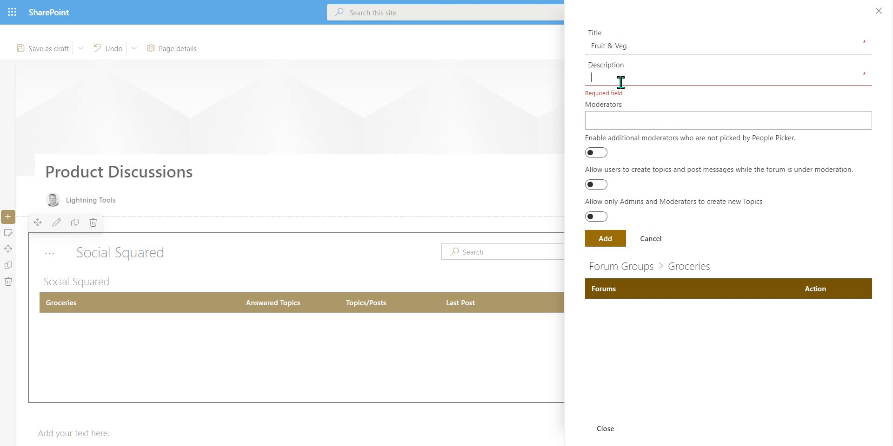
type("Question")
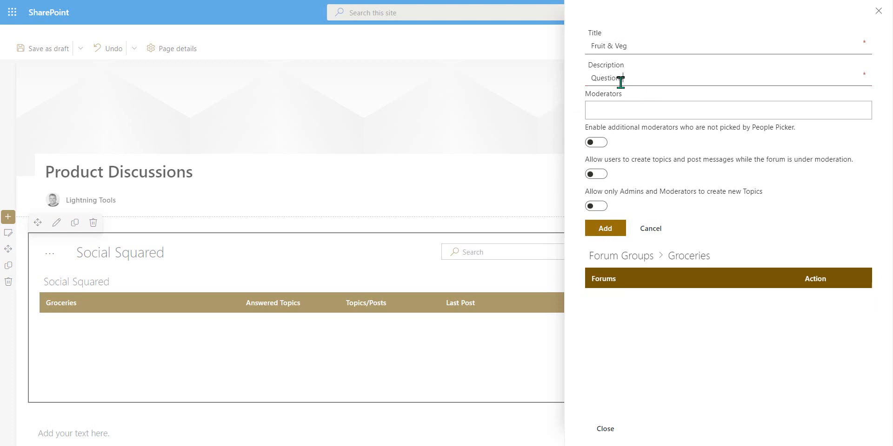
type(" f")
type("n Fruit & Ve")
type("g")
left_click(609, 232)
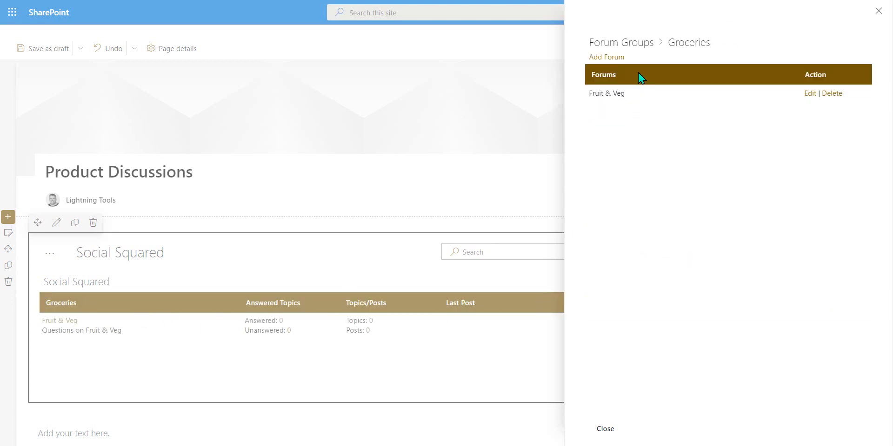
Add a Meat & Fish forum to Groceries, described as "Questions about Meat or Fish", with Demo User6 as moderator.
left_click(605, 58)
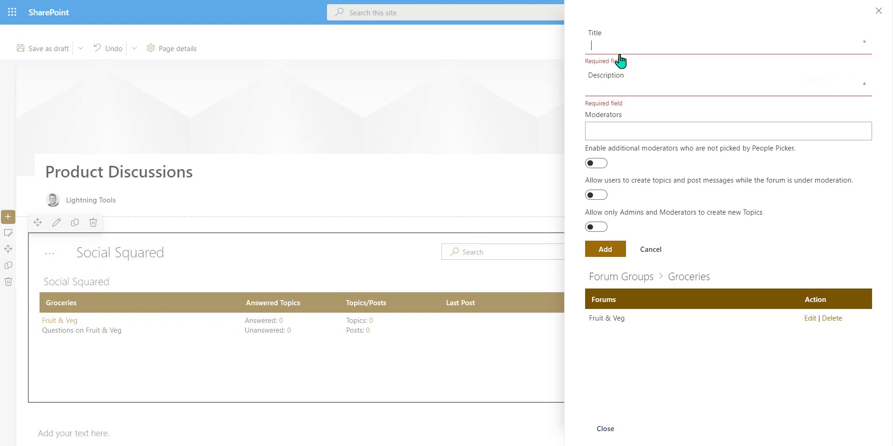
type("Meat & Fish")
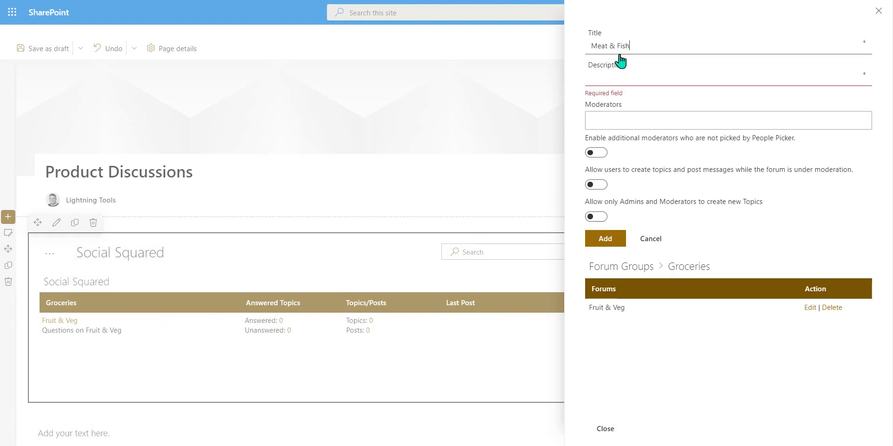
left_click(625, 79)
type("Questions")
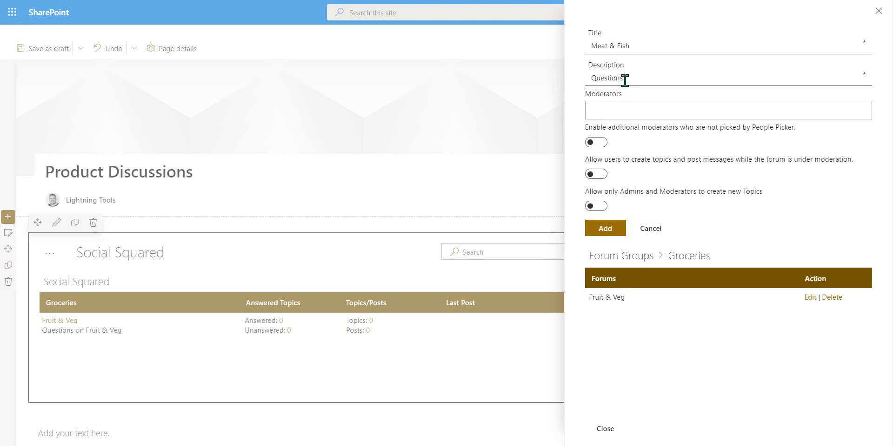
type(" about Meat or Fish")
left_click(615, 111)
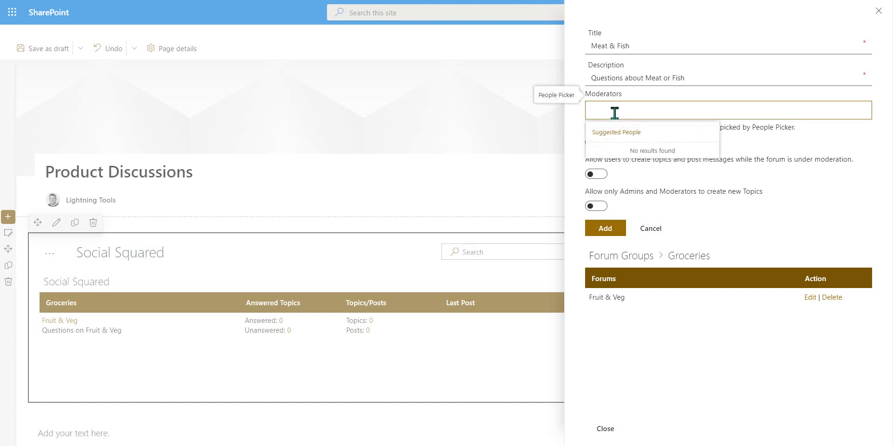
type("demo user")
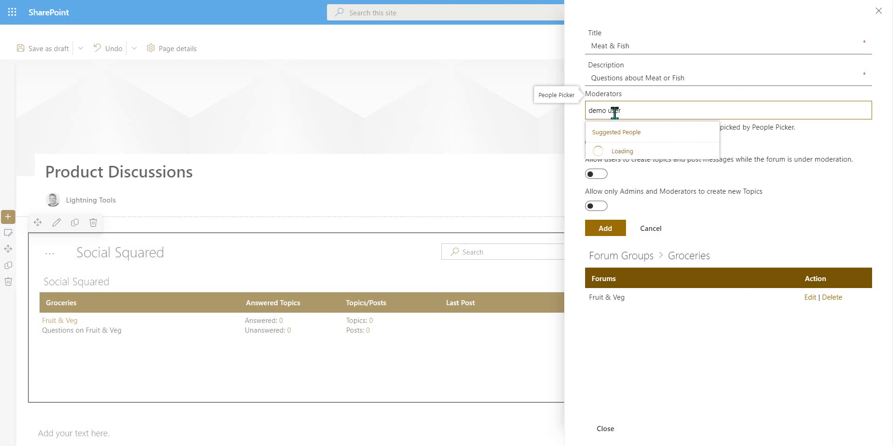
left_click(641, 189)
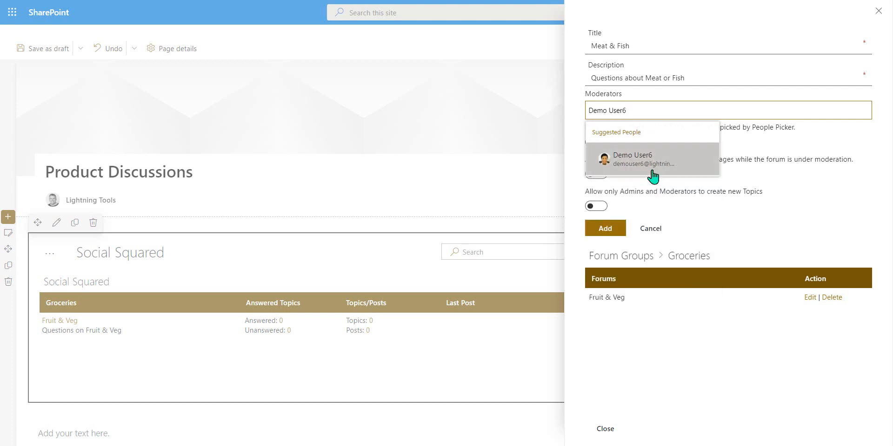
left_click(647, 171)
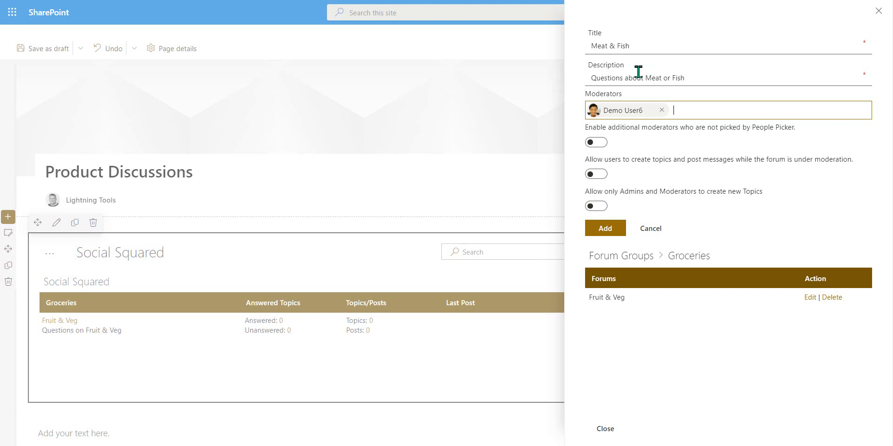
left_click(605, 232)
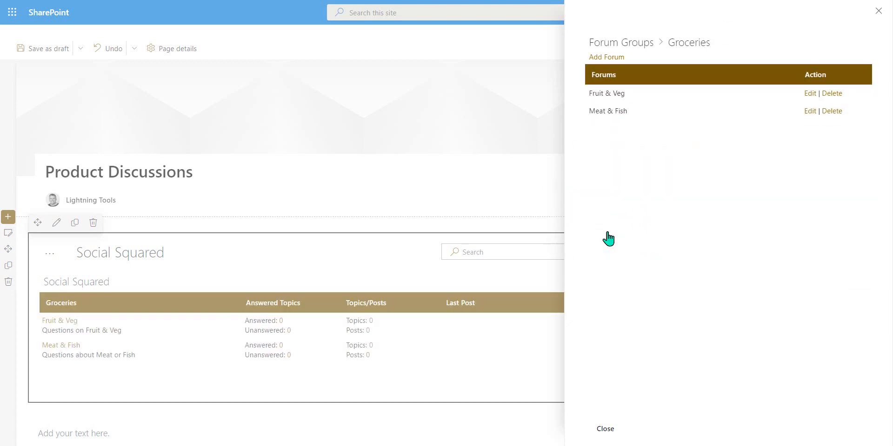
Add a Vegetarian forum to the Groceries group with the description "Questions on Vegetarian Food".
left_click(614, 57)
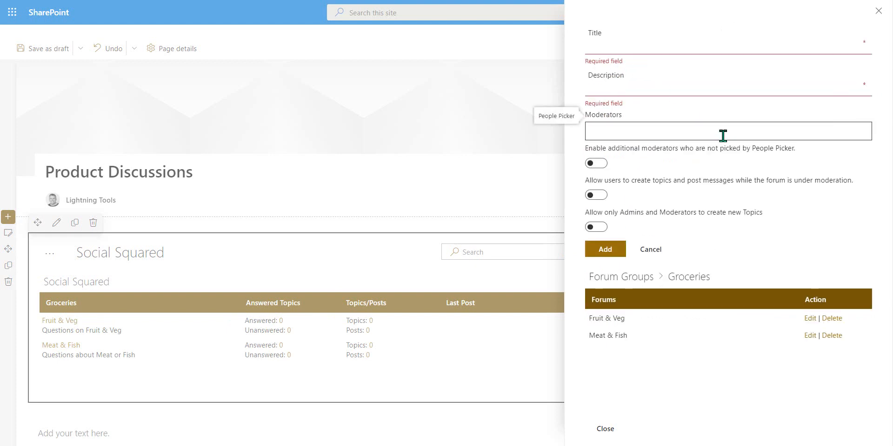
type("Veg")
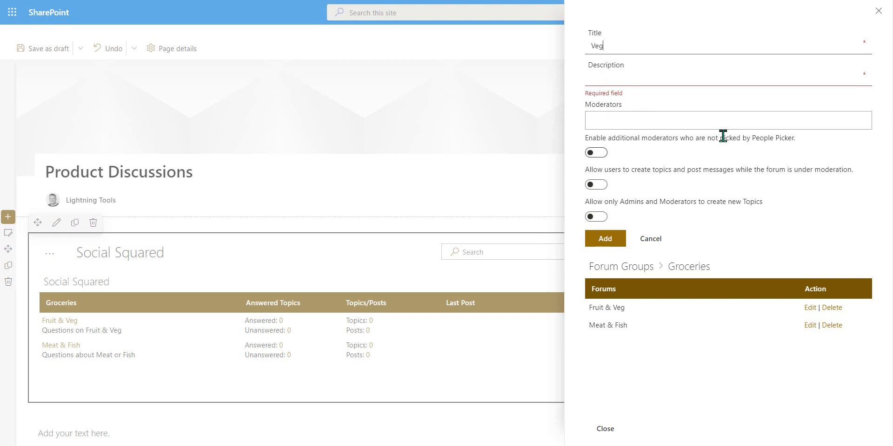
type("etarian")
left_click(639, 78)
type("Que")
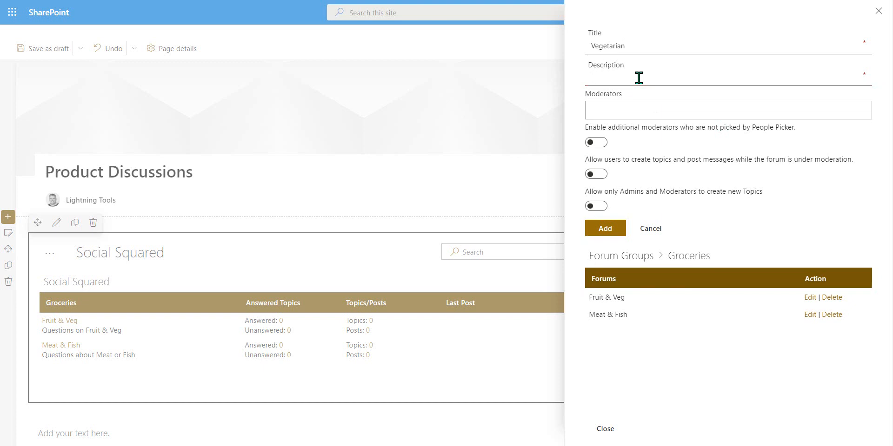
type("stions on Vegetarian Food")
left_click(606, 227)
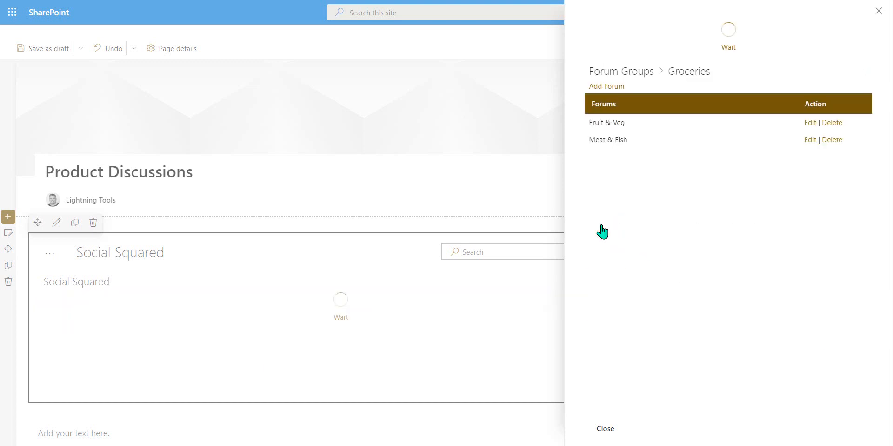
Add a Canned Foods forum to the Groceries group, described as "Questions on Canned Foods".
left_click(617, 58)
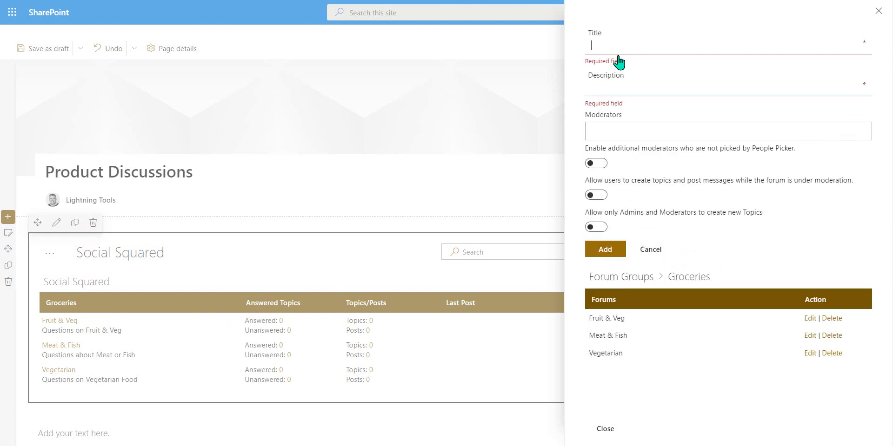
type("Canned ")
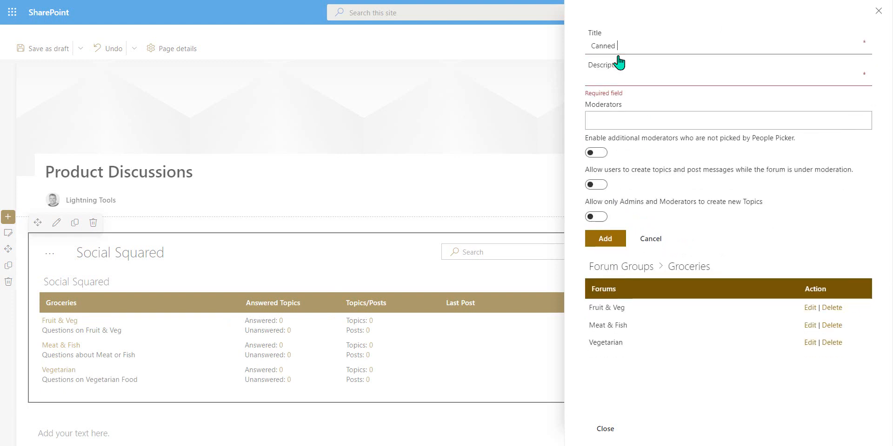
type("Foods")
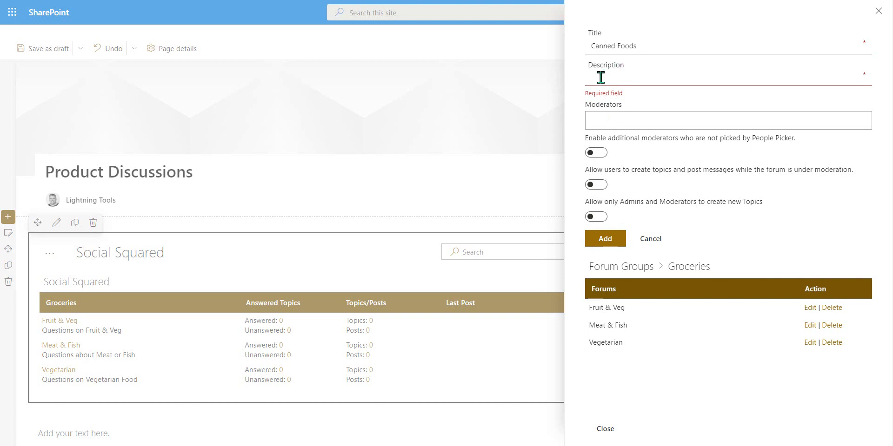
type("Questions")
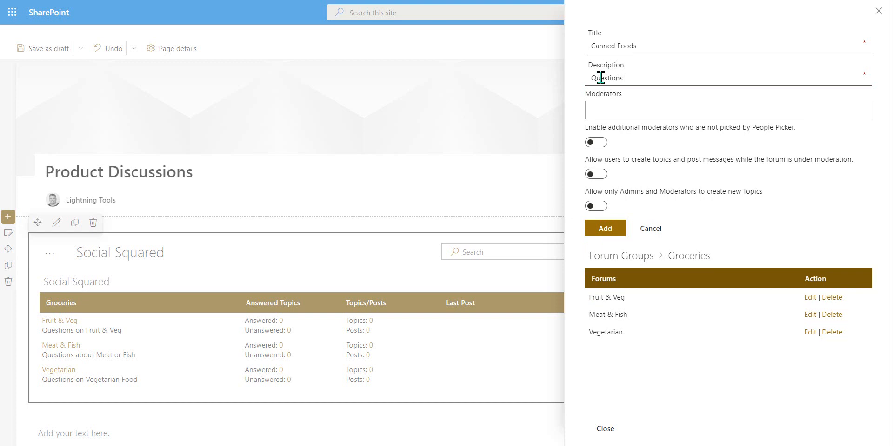
type("on Canned Foods")
left_click(604, 230)
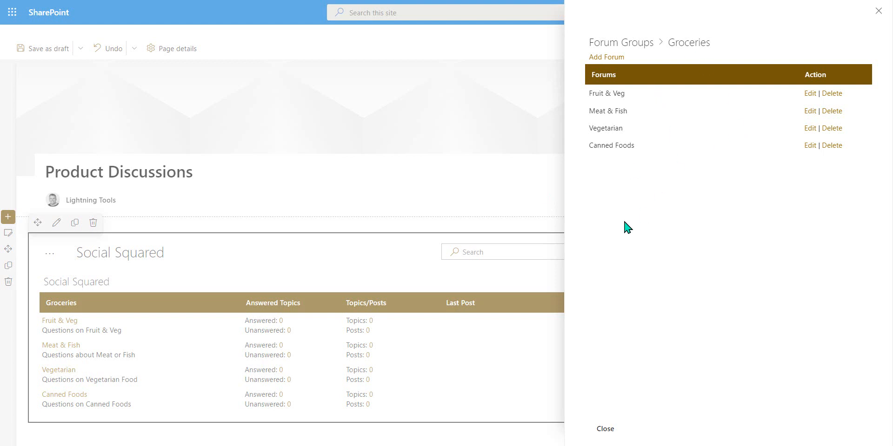
Return to the forum groups and create a second group titled Electronics.
left_click(628, 45)
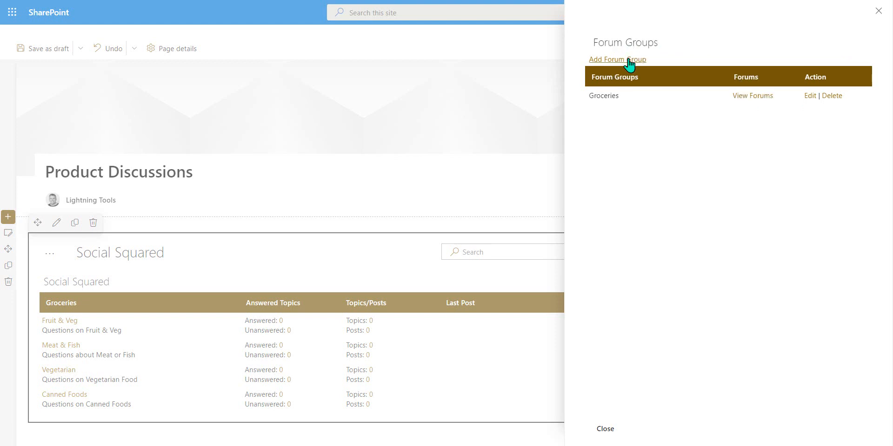
left_click(628, 58)
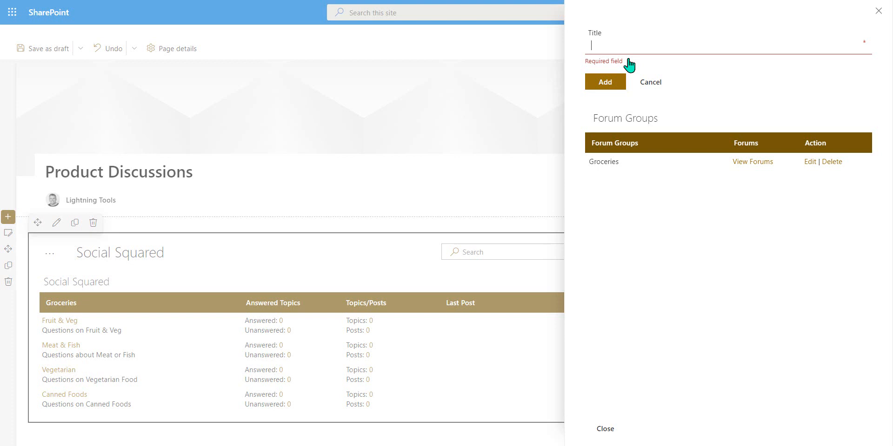
type("Electronics")
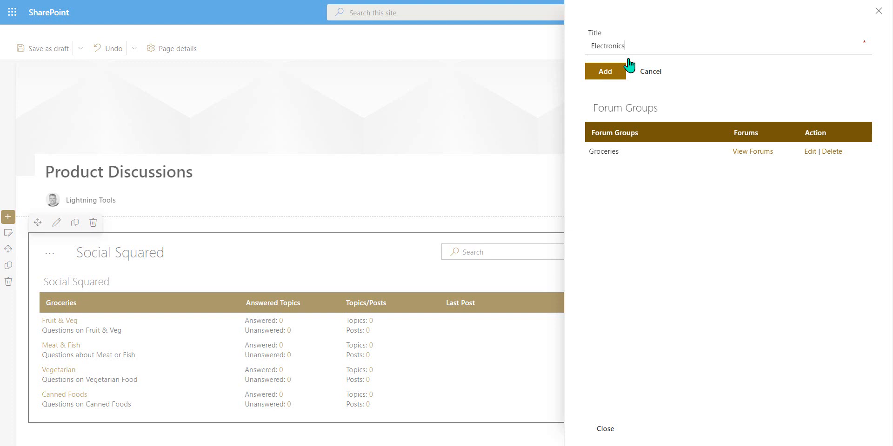
left_click(603, 71)
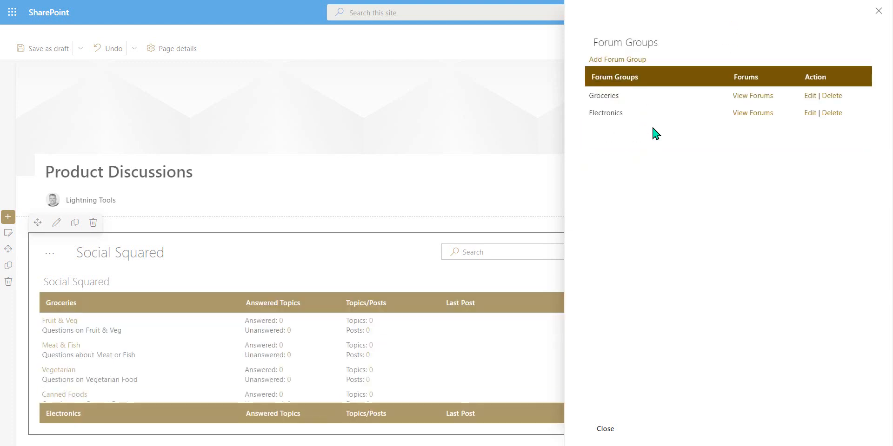
Add a Televisions forum to the Electronics group with the description "Questions about Televisions".
left_click(742, 114)
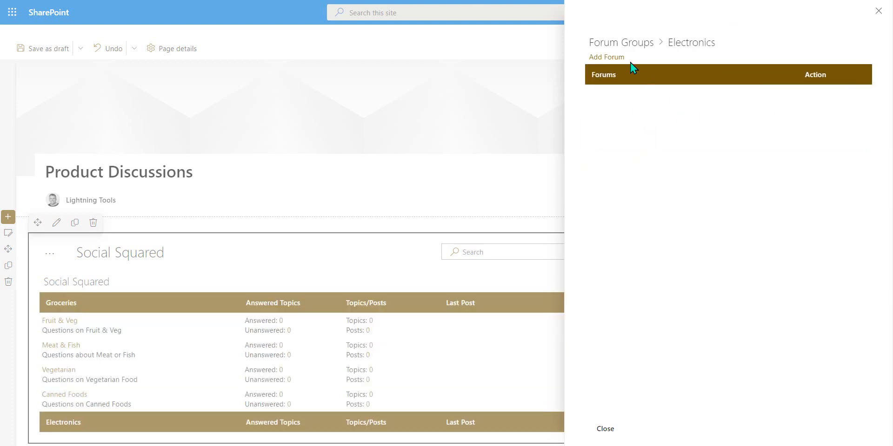
left_click(614, 58)
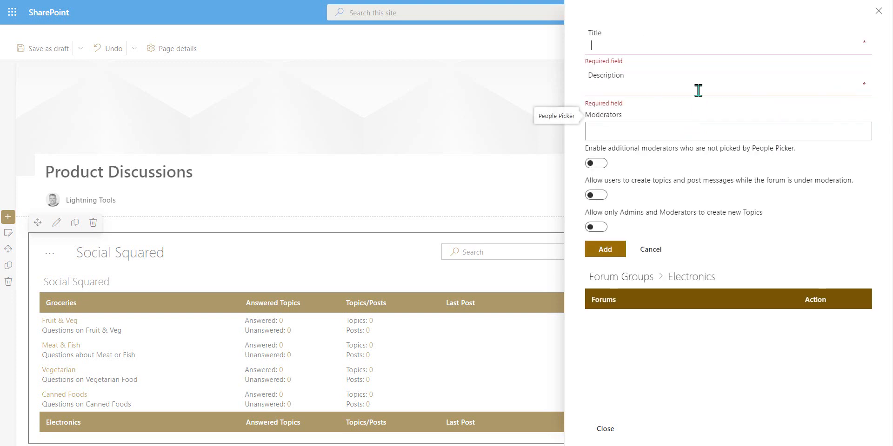
type("Televi")
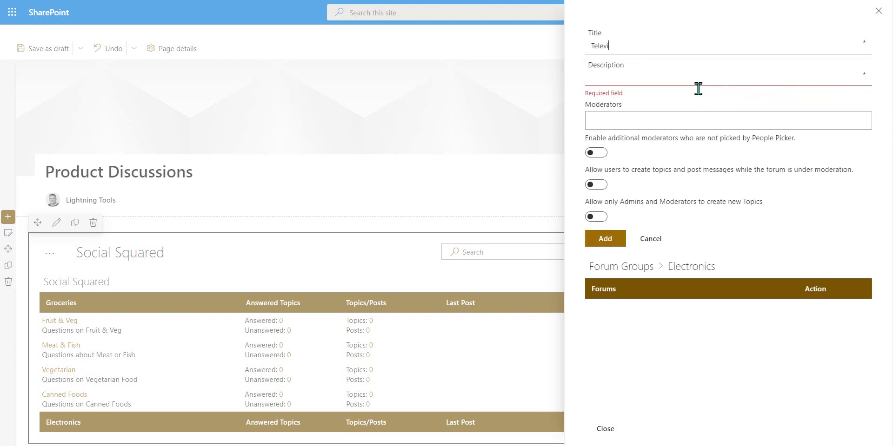
type("sions")
left_click(675, 76)
type("Questions abo")
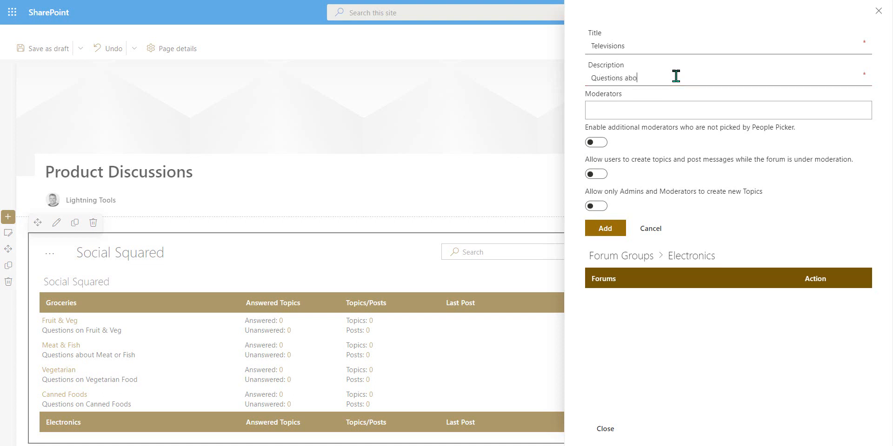
type("ubt Televisions")
left_click(649, 78)
key("BackSpace")
key("BackSpace")
key("BackSpace")
type("t")
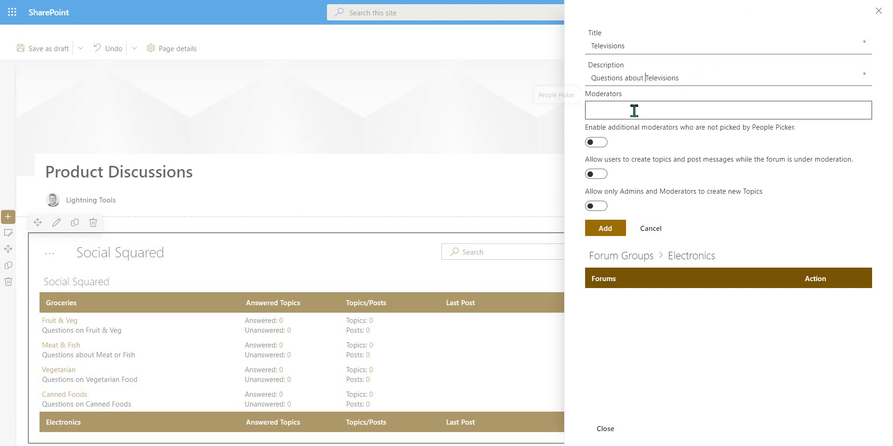
left_click(610, 233)
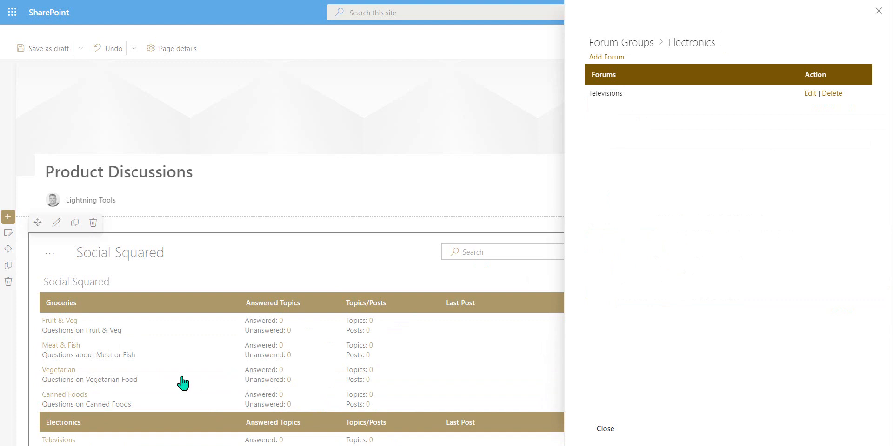
Add a forum titled "Comuter Hardware" to the Electronics group, described as "Questions on Computer Hardware".
left_click(615, 58)
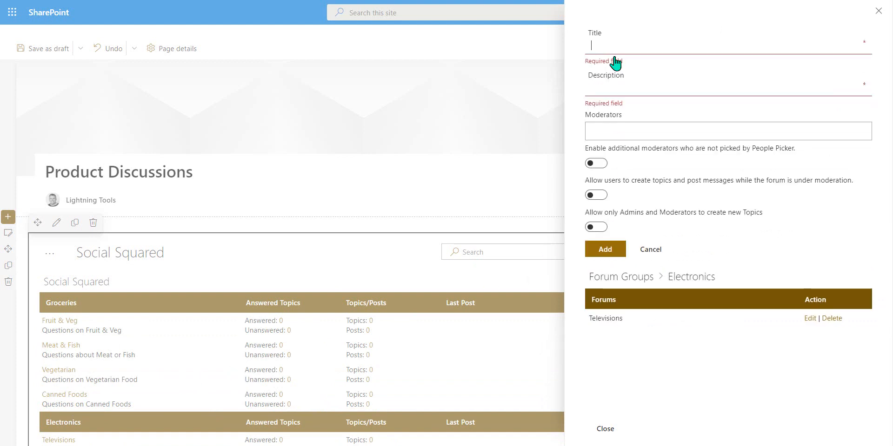
type("Comuter ")
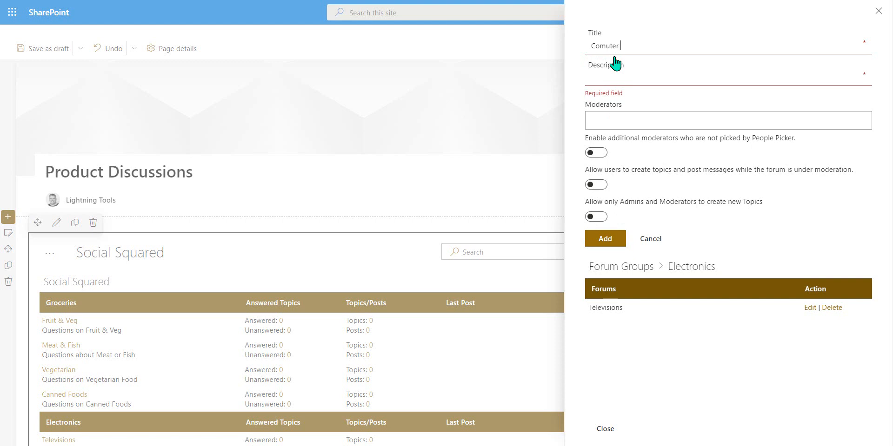
type("Hardware")
key("Tab")
type("Questions ")
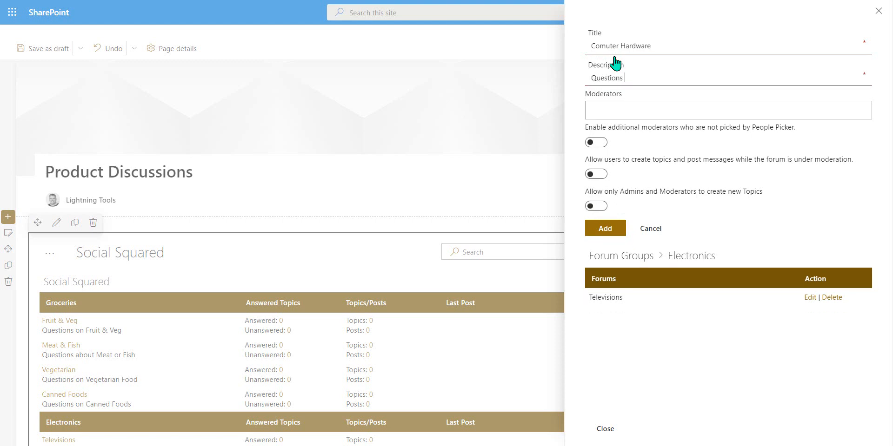
type("on Computer Hardware")
left_click(605, 230)
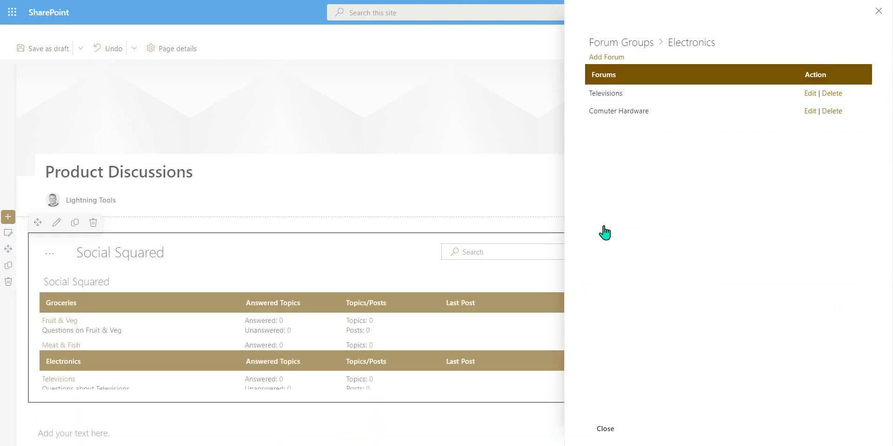
Return to the forum groups and create a third group titled Clothing.
left_click(613, 44)
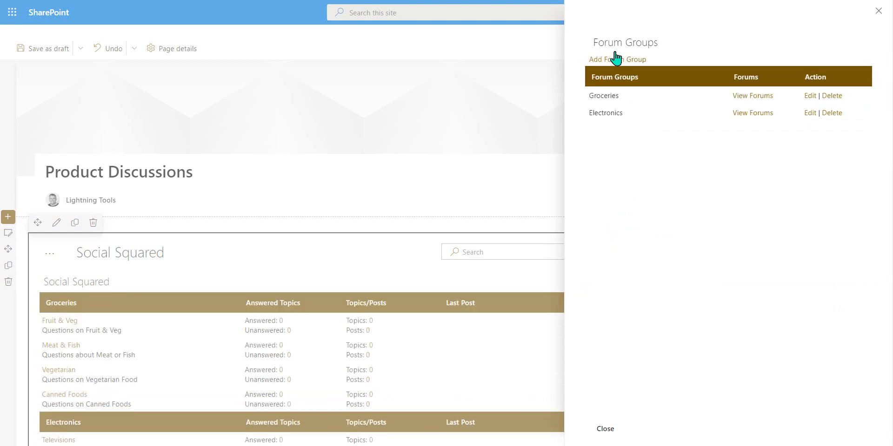
left_click(614, 61)
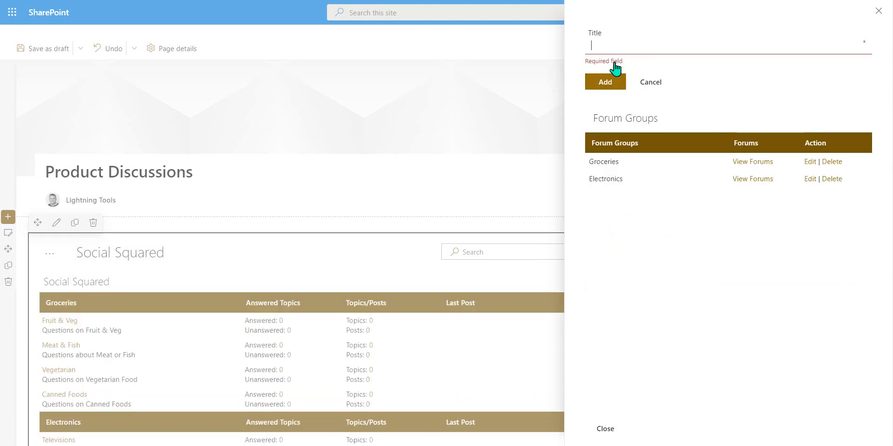
type("Clothing")
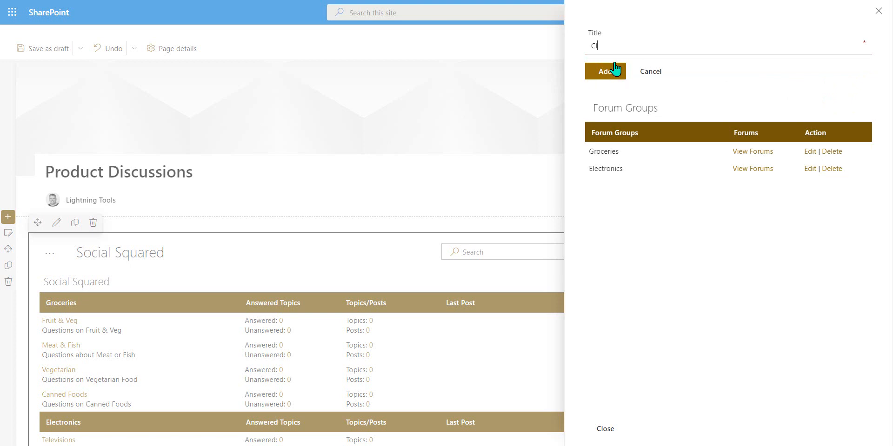
left_click(605, 72)
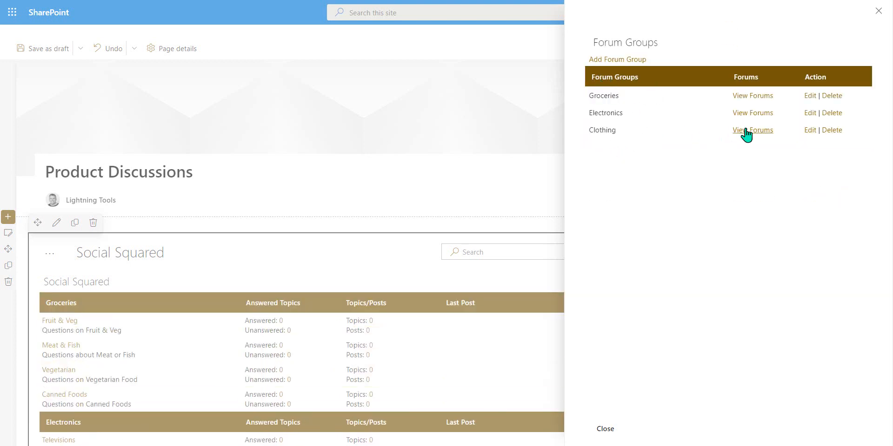
Add a Childrens Clothing forum to the Clothing group with the description "Questions about Childrens Clothing".
left_click(743, 131)
left_click(608, 58)
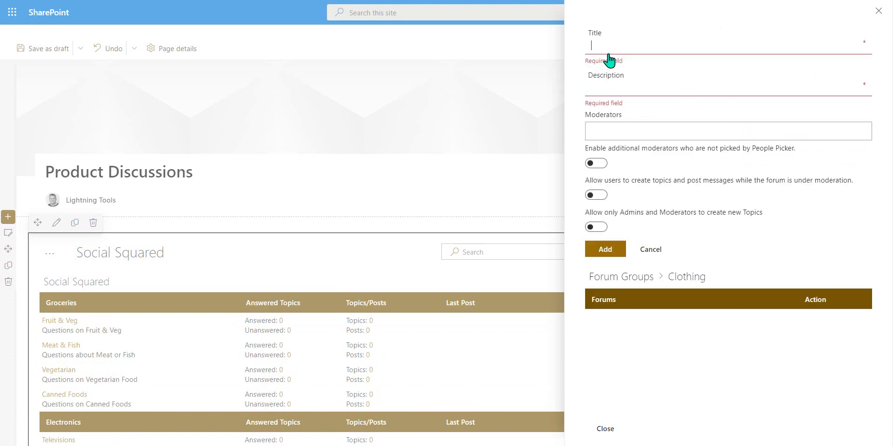
type("Childre")
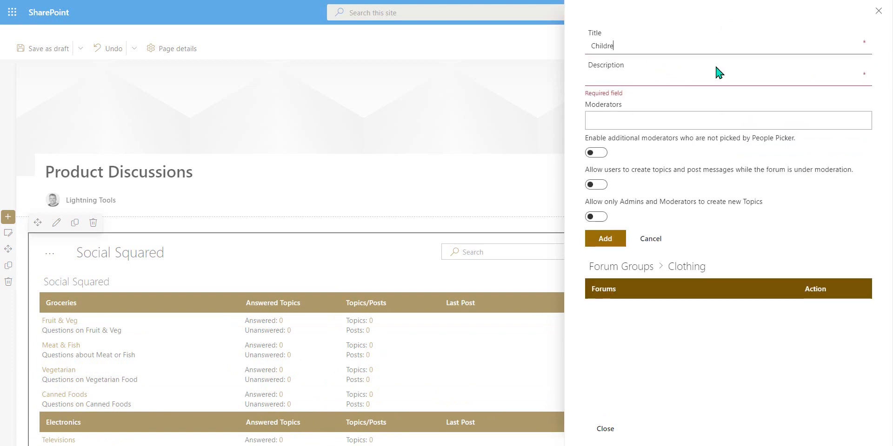
type("ns Clothing")
left_click(661, 76)
type("Questions about ")
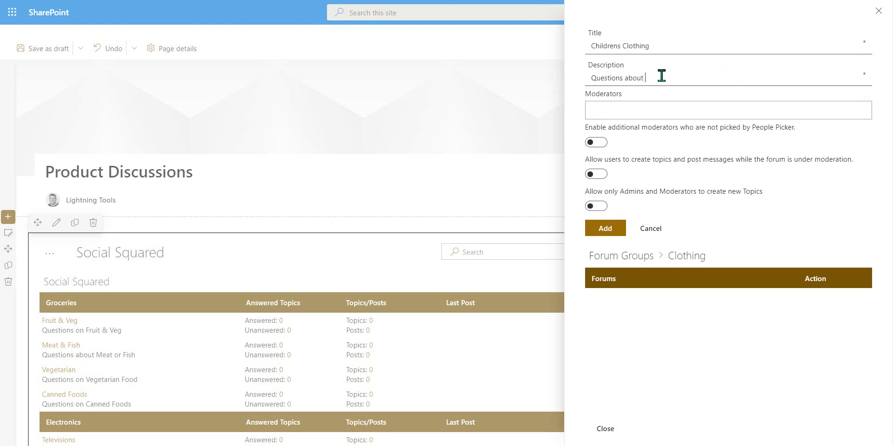
type("Childrens Clothing")
left_click(602, 228)
Add an Adults Clothing forum to the Clothing group, described as "Questions on Adults Clothing", and close the forum settings.
left_click(620, 58)
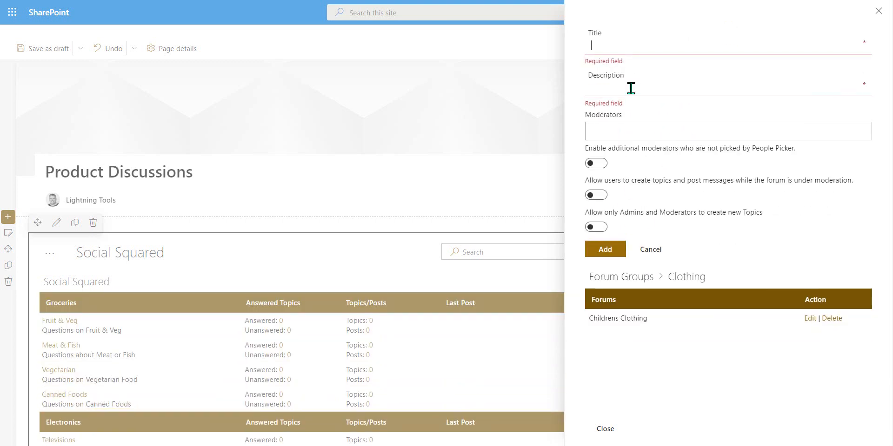
type("Adu")
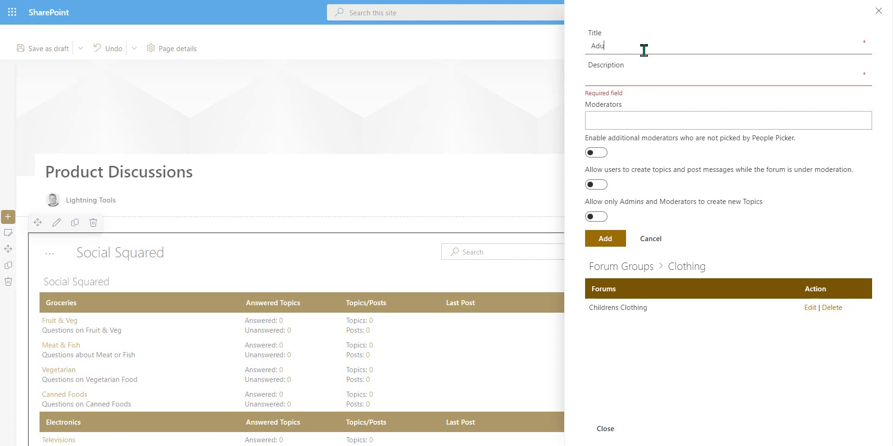
type("lts Clothing")
left_click(633, 83)
type("Questio")
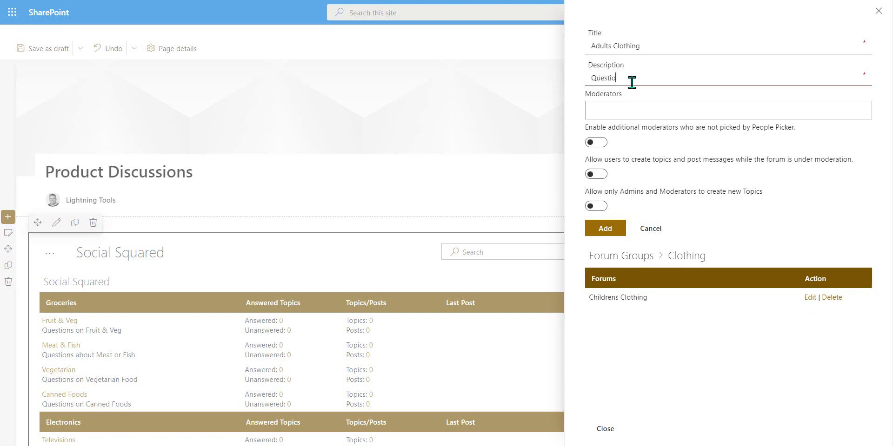
type("ns on Adults Clothing")
left_click(605, 231)
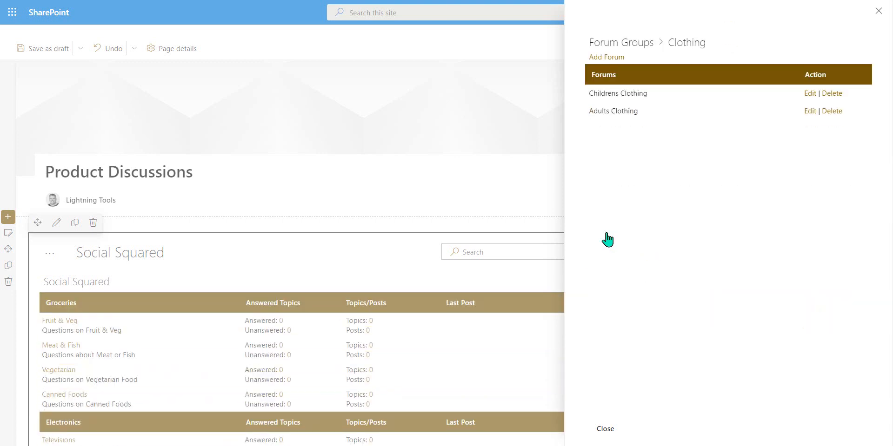
left_click(878, 11)
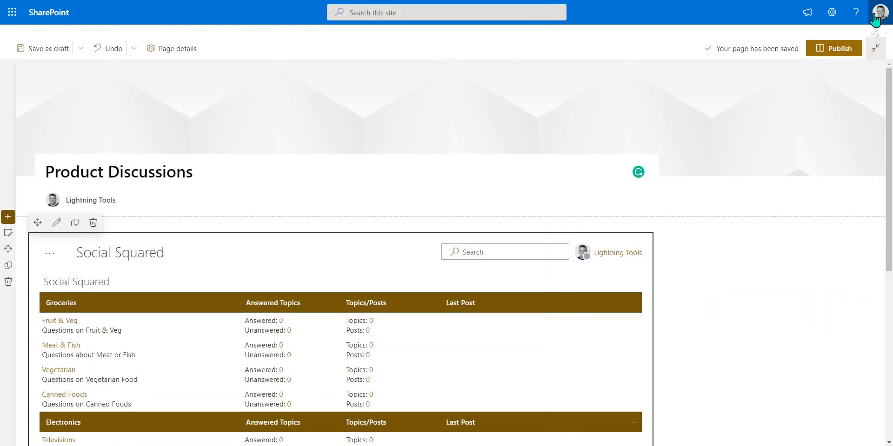
Publish the Product Discussions page and dismiss the suggestions for helping others find it.
scroll(807, 219, "down", 4)
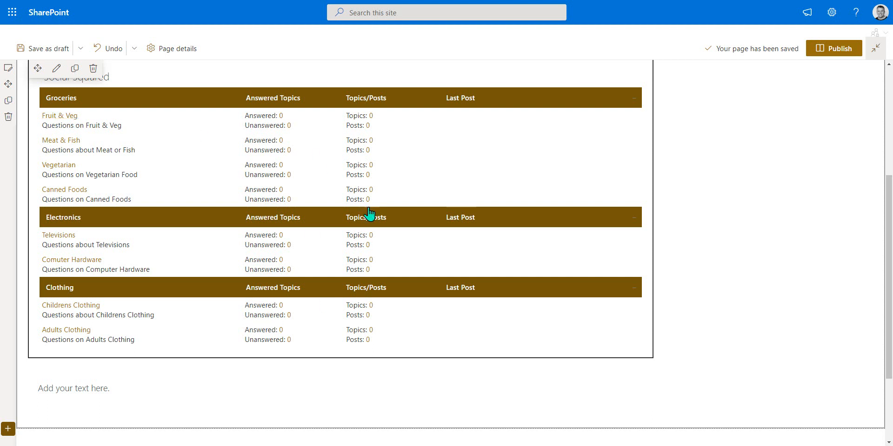
left_click(840, 51)
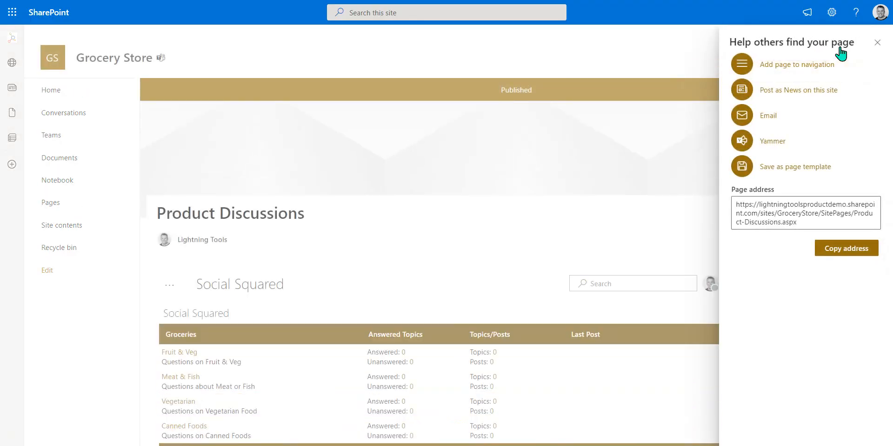
left_click(878, 42)
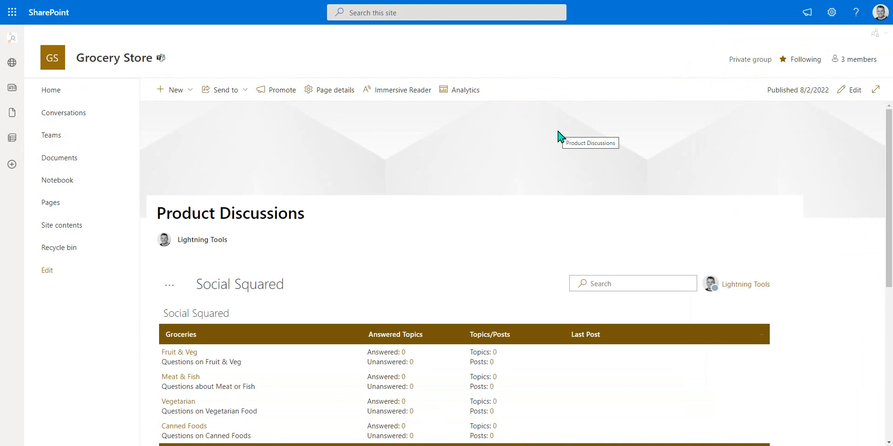
Switch to the Microsoft Teams web app from the Grocery Store site and open the Grocery Store team's General channel.
left_click(60, 139)
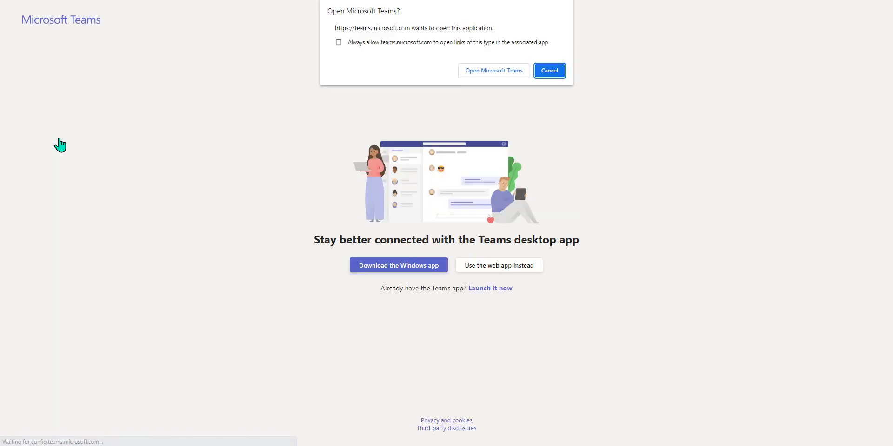
left_click(555, 74)
left_click(498, 271)
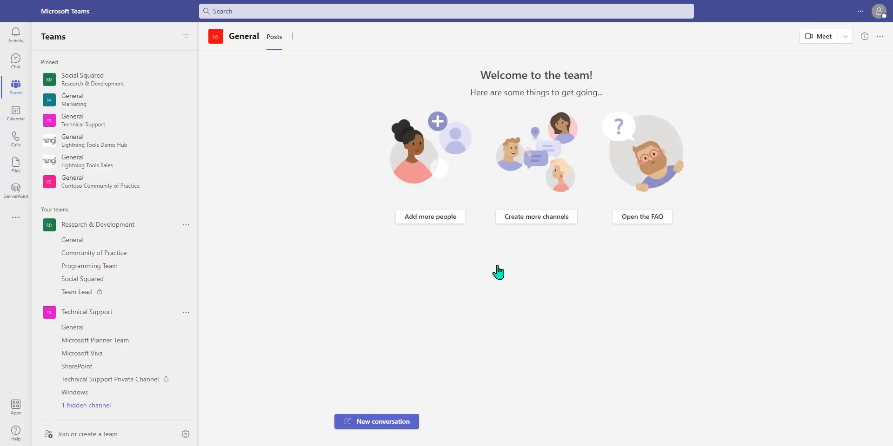
scroll(105, 333, "down", 15)
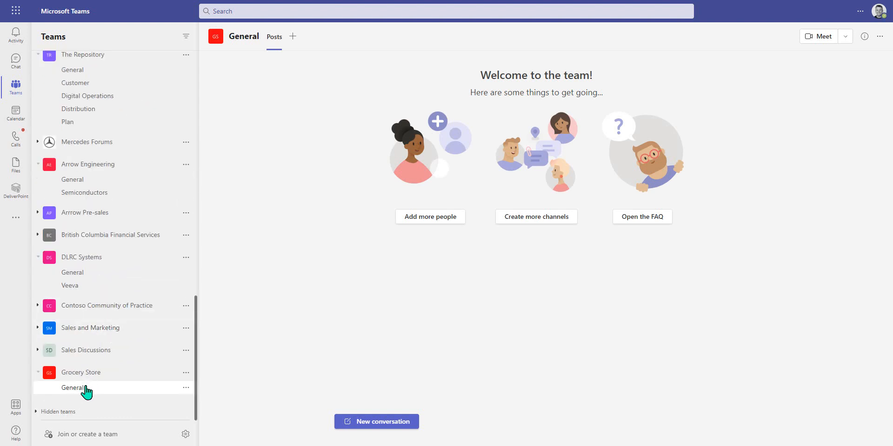
left_click(88, 389)
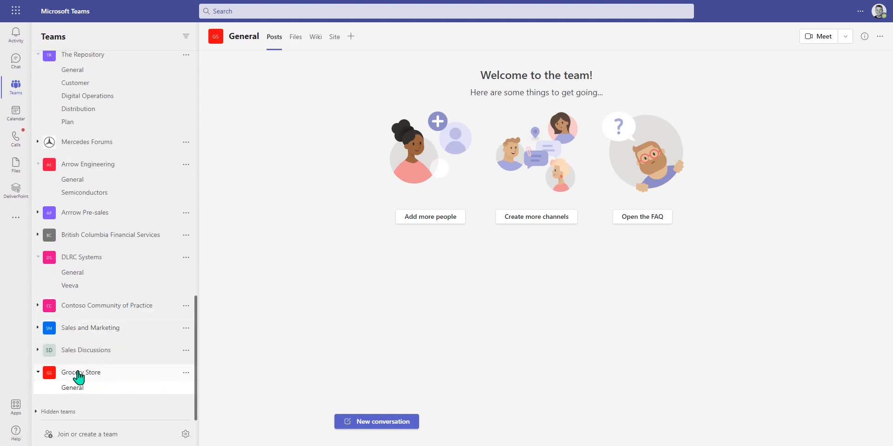
Add a Social Squared Forums tab to the General channel, keeping the channel post about the tab enabled.
left_click(351, 36)
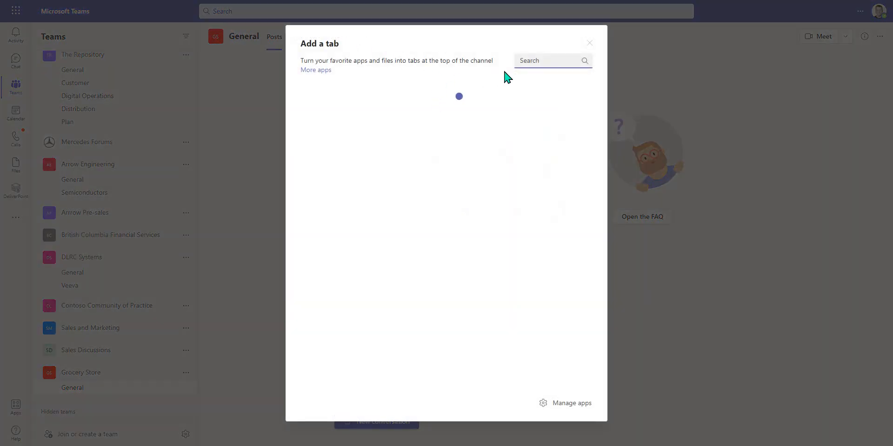
type("soci")
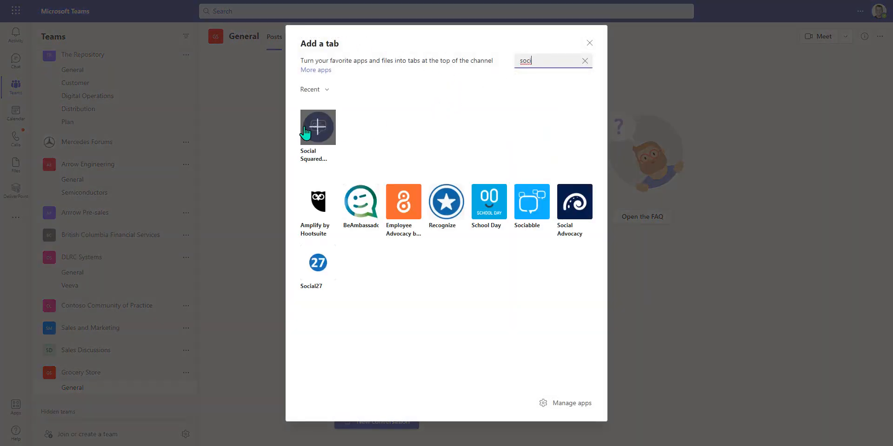
left_click(318, 128)
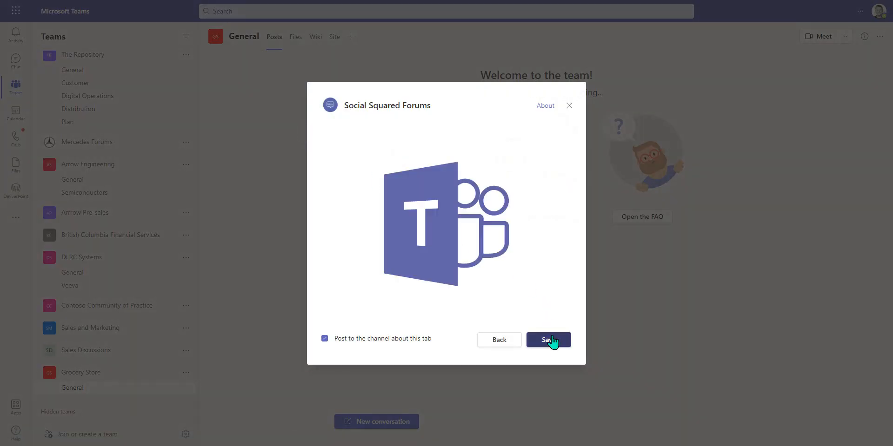
left_click(557, 347)
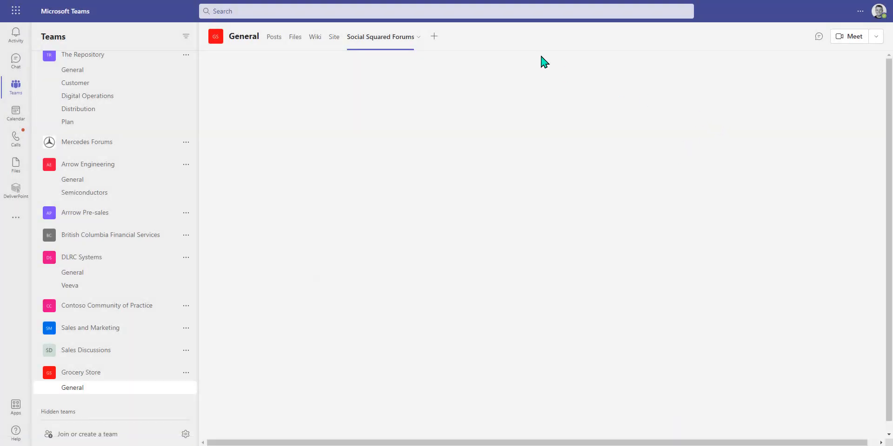
Expand the Social Squared Forums tab to the full view and close its web part configuration.
left_click(417, 37)
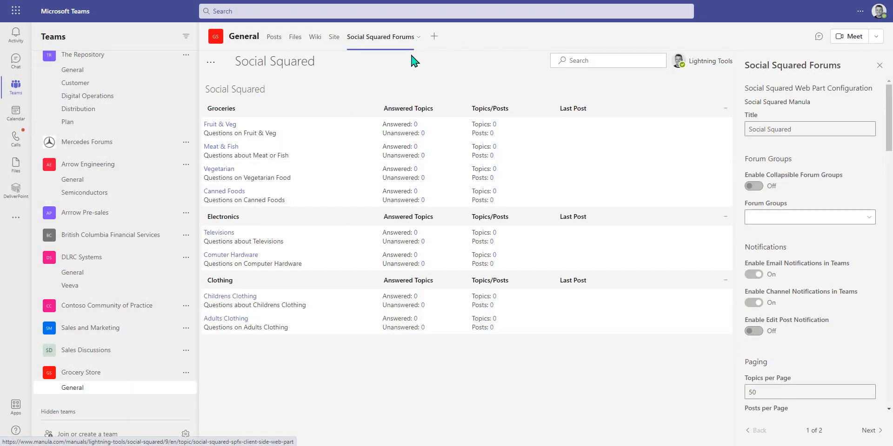
left_click(420, 40)
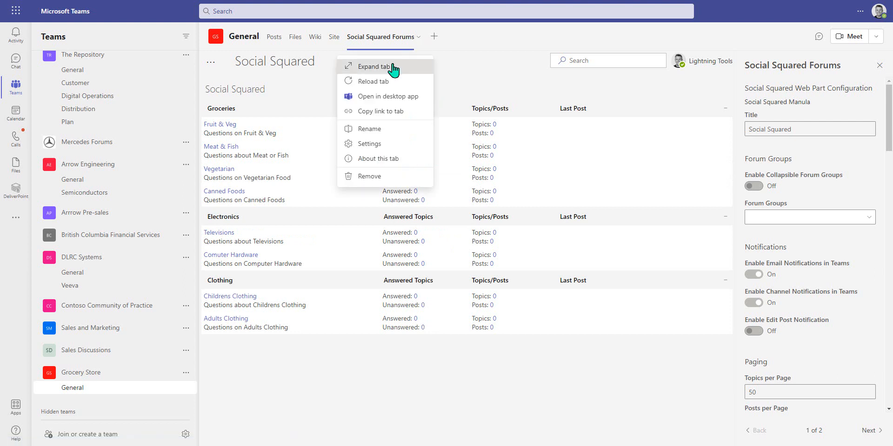
left_click(398, 67)
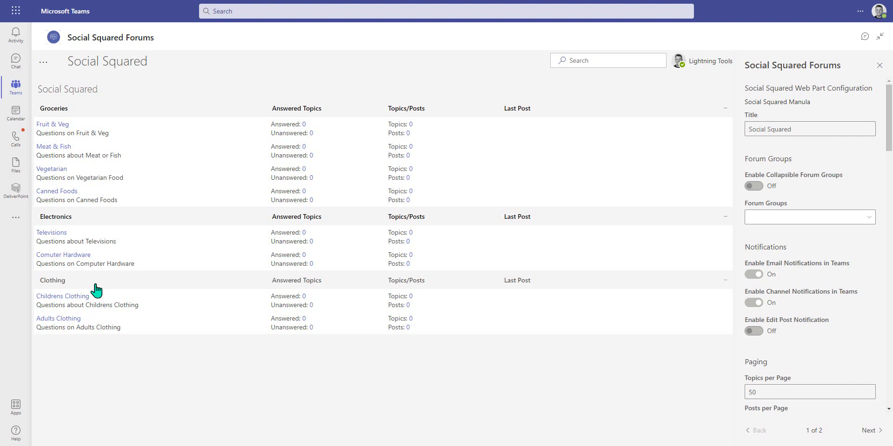
left_click(879, 65)
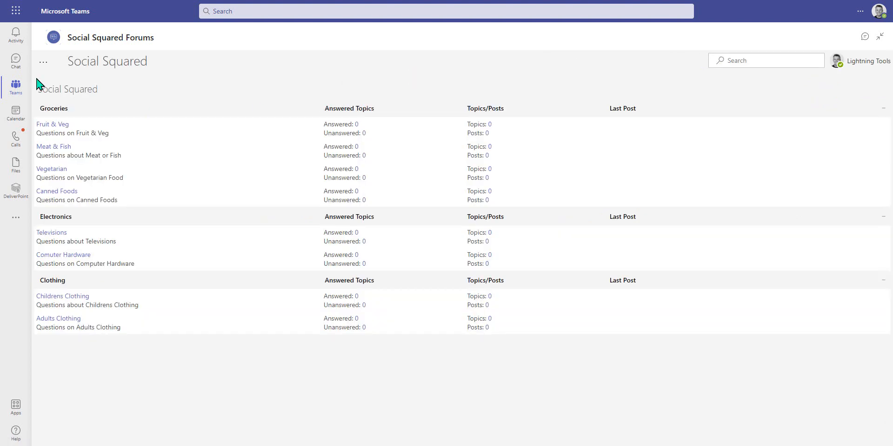
Begin a new forum in the Electronics group titled "Games" with the description "Questions on XBOX etc".
left_click(43, 65)
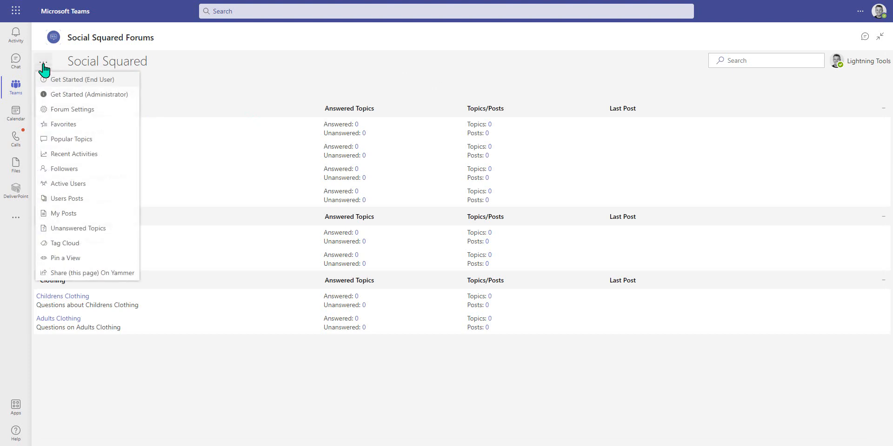
left_click(65, 114)
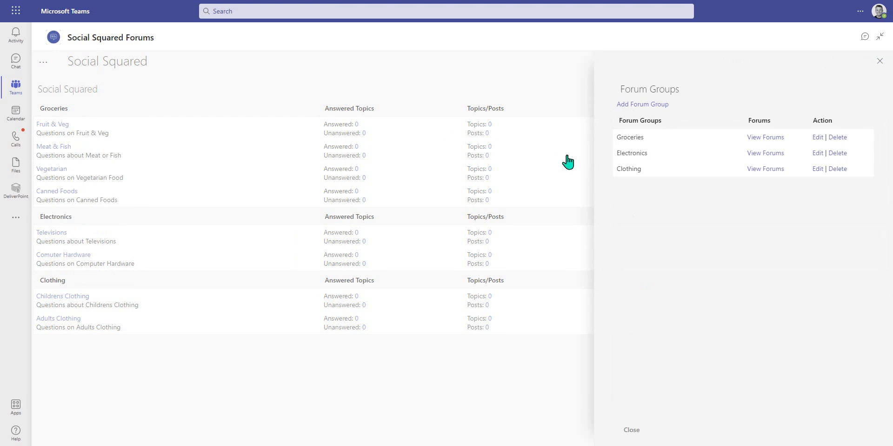
left_click(770, 154)
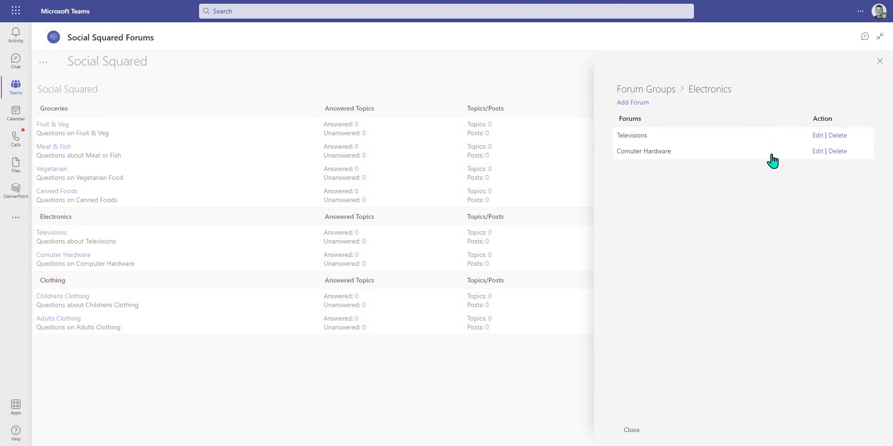
left_click(632, 103)
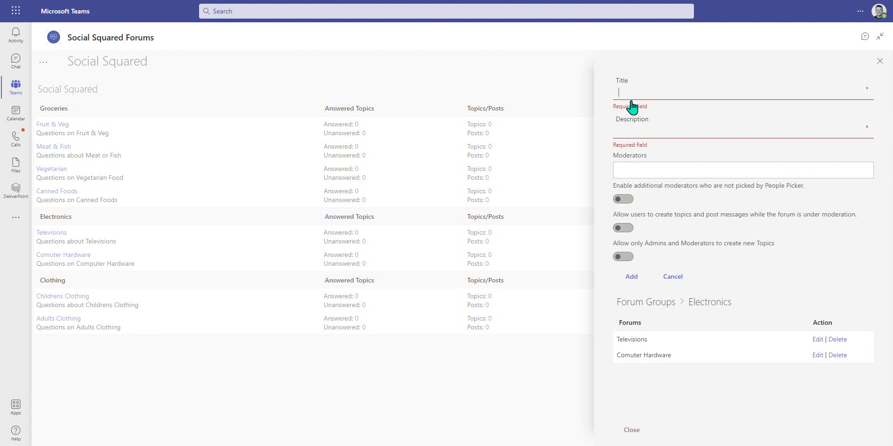
left_click(632, 105)
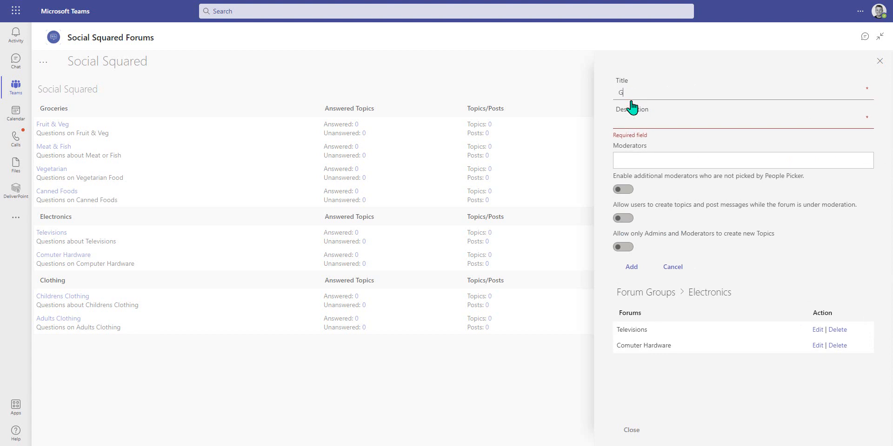
type("Games")
left_click(643, 119)
type("Questions o")
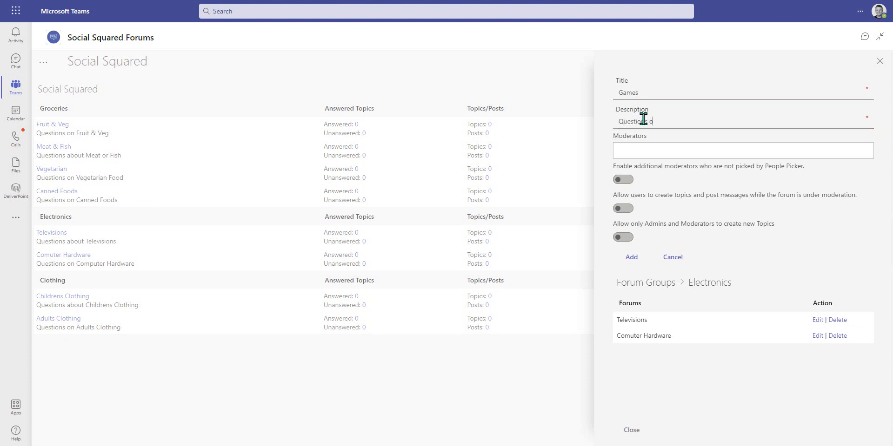
type("n XBOX etc")
Assign Demo User5 as moderator of the Games forum, add the forum and close the forum settings.
left_click(647, 151)
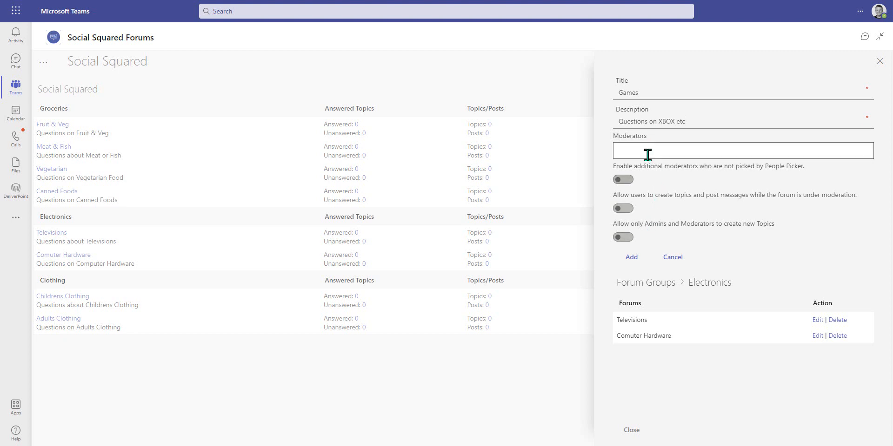
type("demo users")
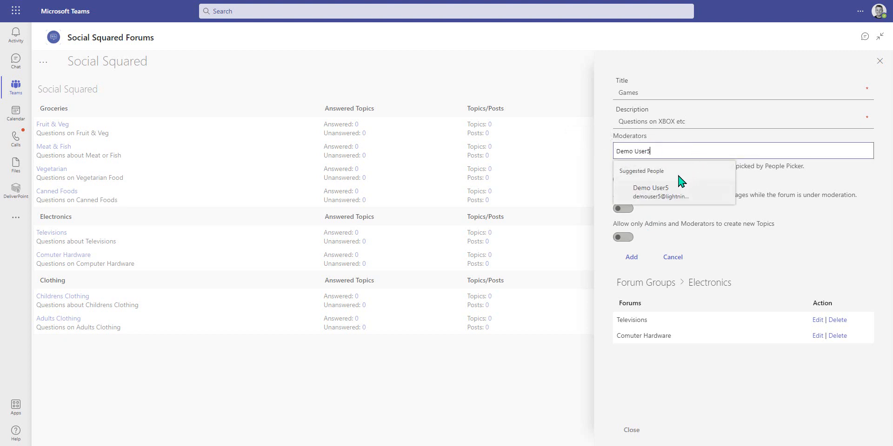
left_click(666, 196)
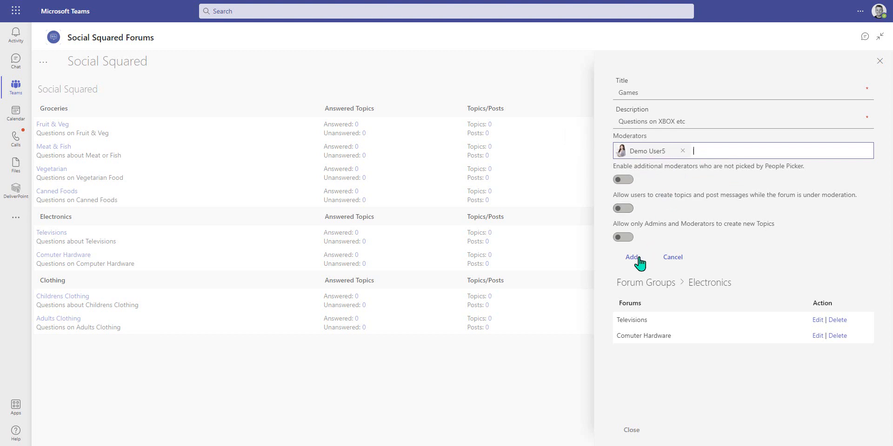
left_click(632, 257)
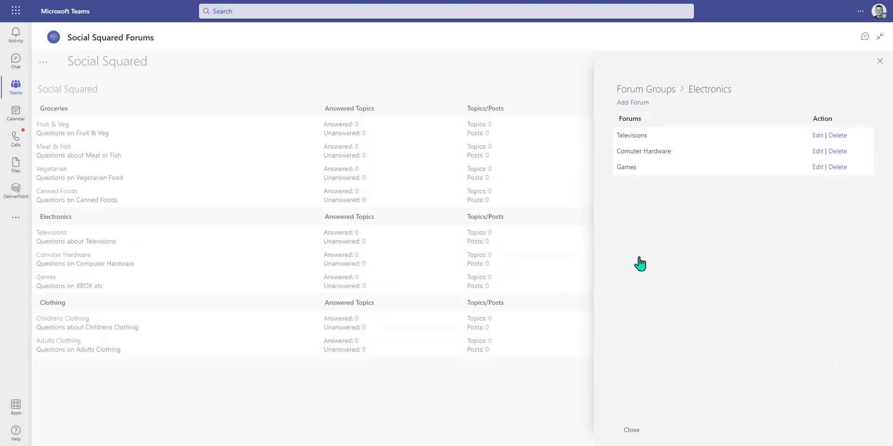
left_click(879, 62)
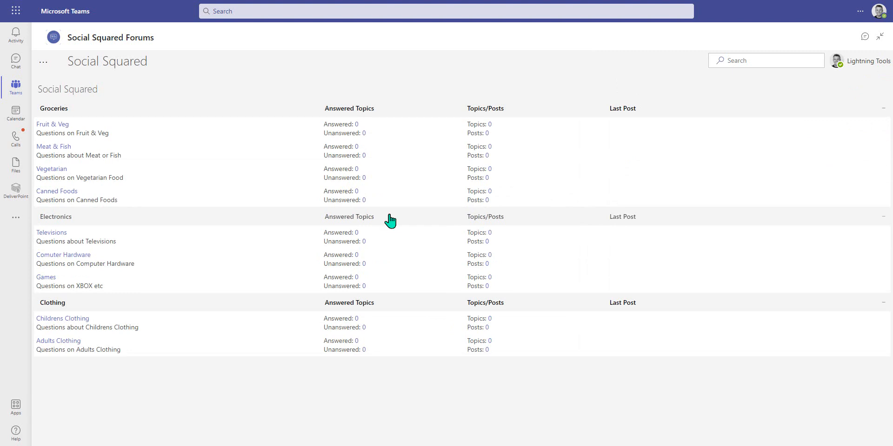
Create a fourth forum group titled "Pets" in the forum settings and close them.
left_click(43, 62)
left_click(64, 112)
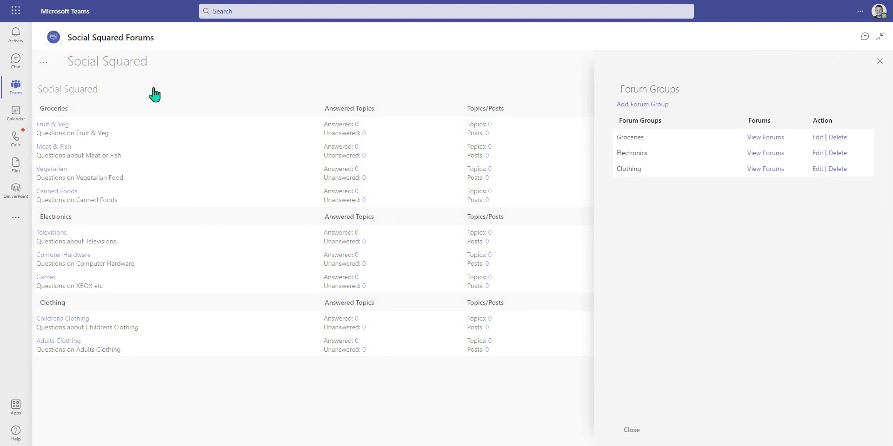
left_click(660, 105)
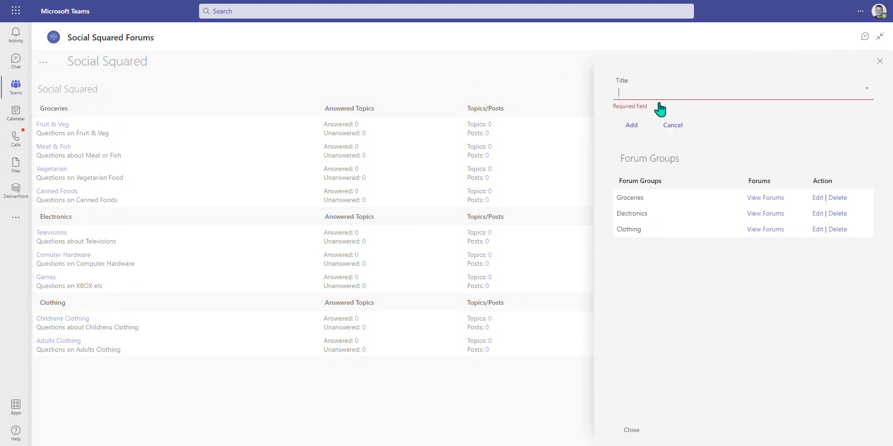
type("Pets")
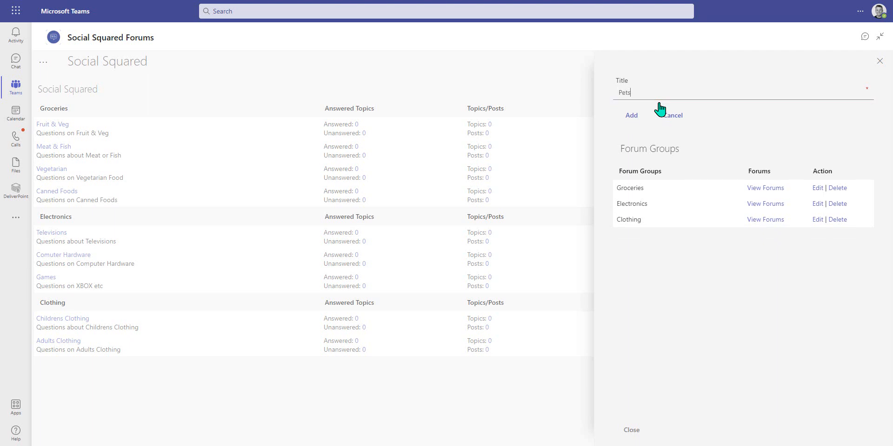
left_click(645, 115)
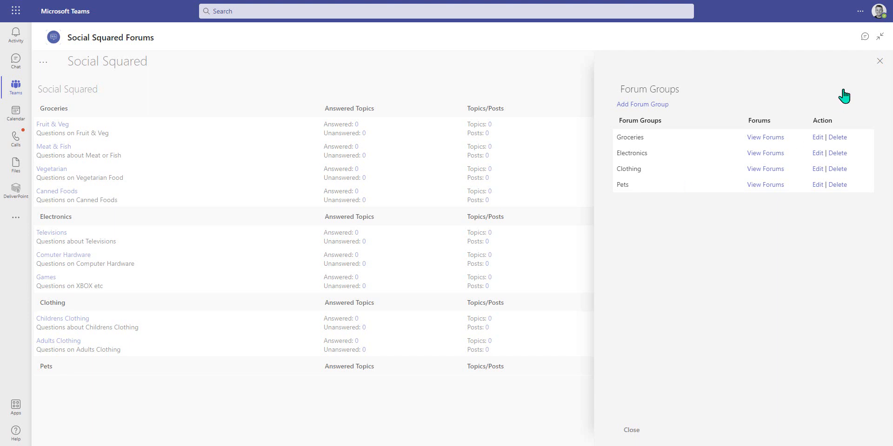
left_click(880, 67)
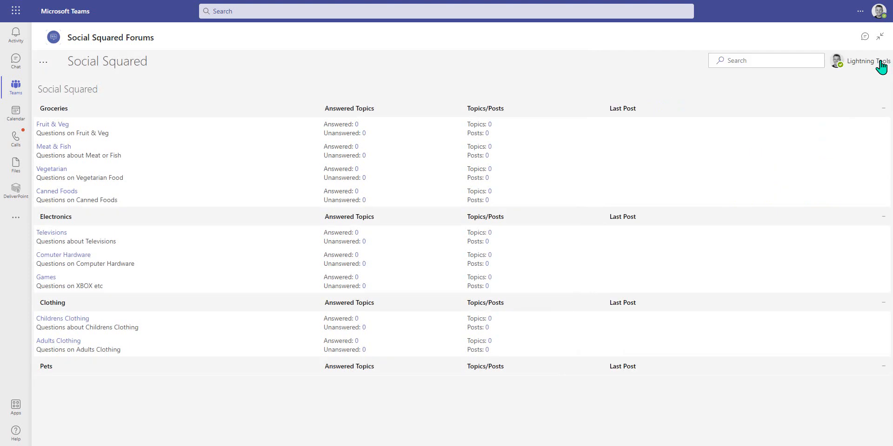